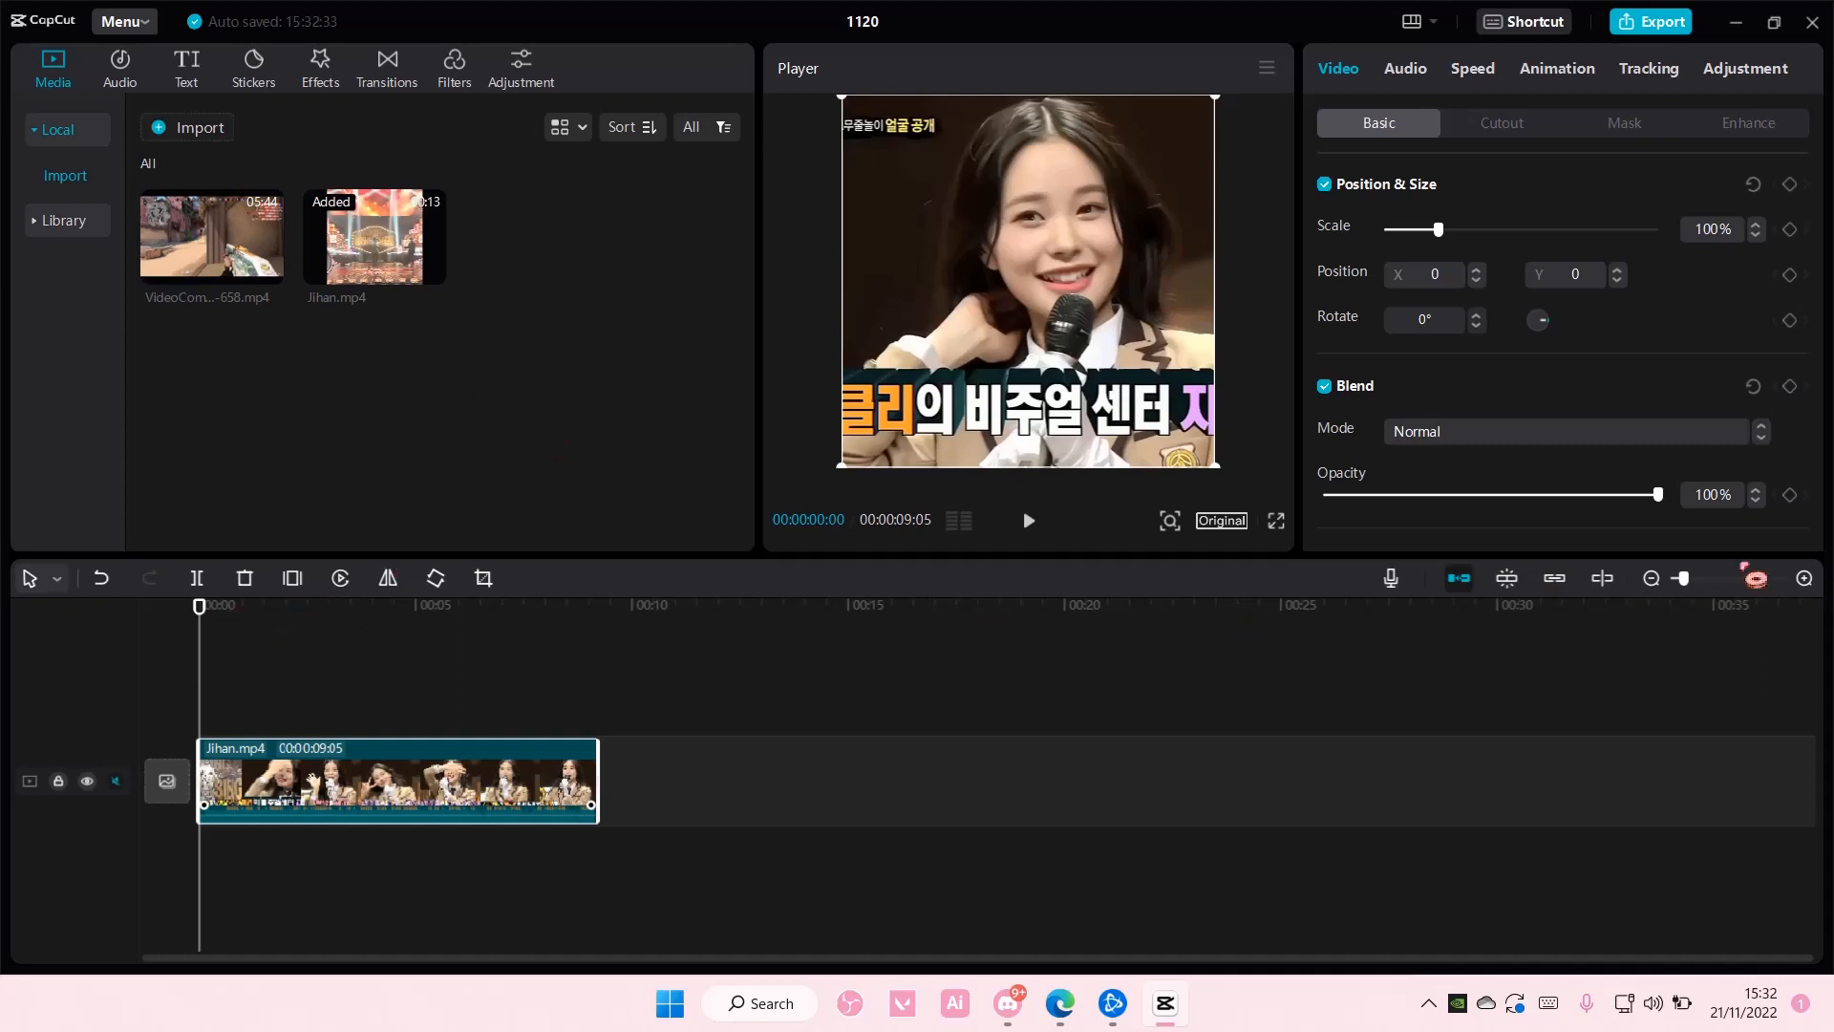
- Slow the whole Jihan.mp4 clip down to 0.5x speed
{"action": "left_click", "coordinate": [1803, 578]}
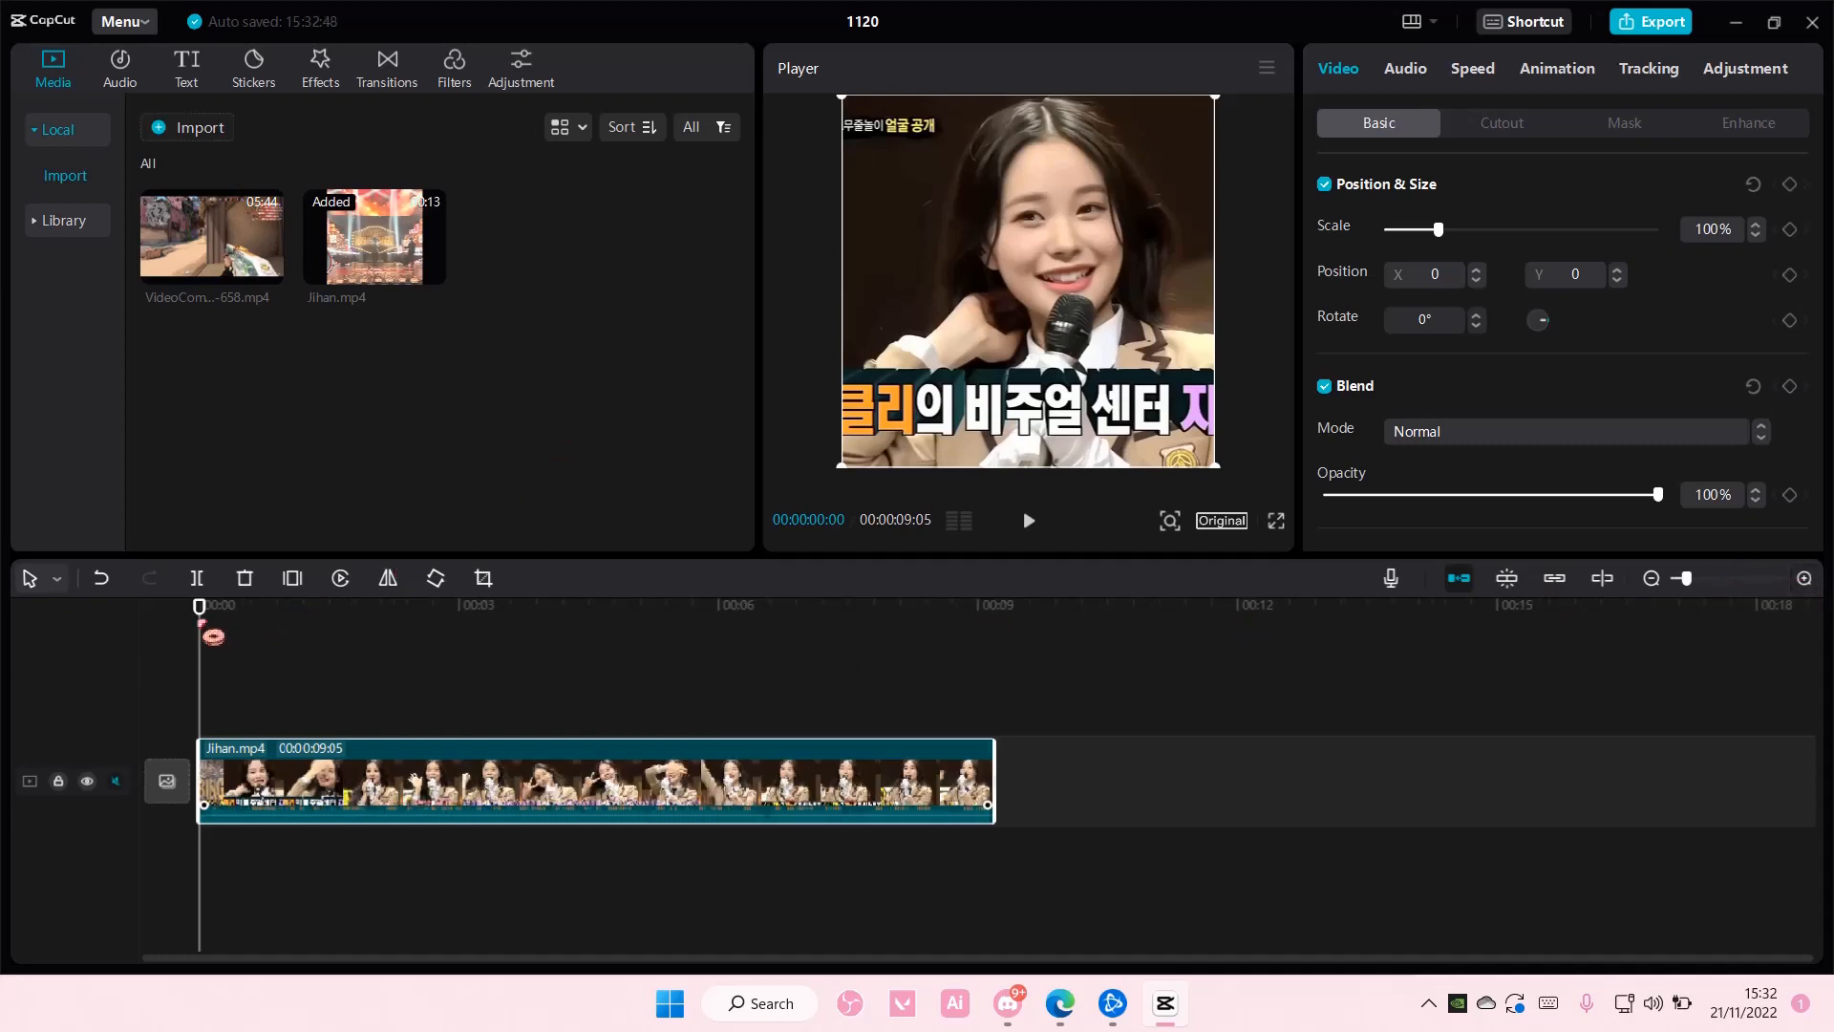
{"action": "left_click_drag", "start_coordinate": [201, 623], "coordinate": [270, 638]}
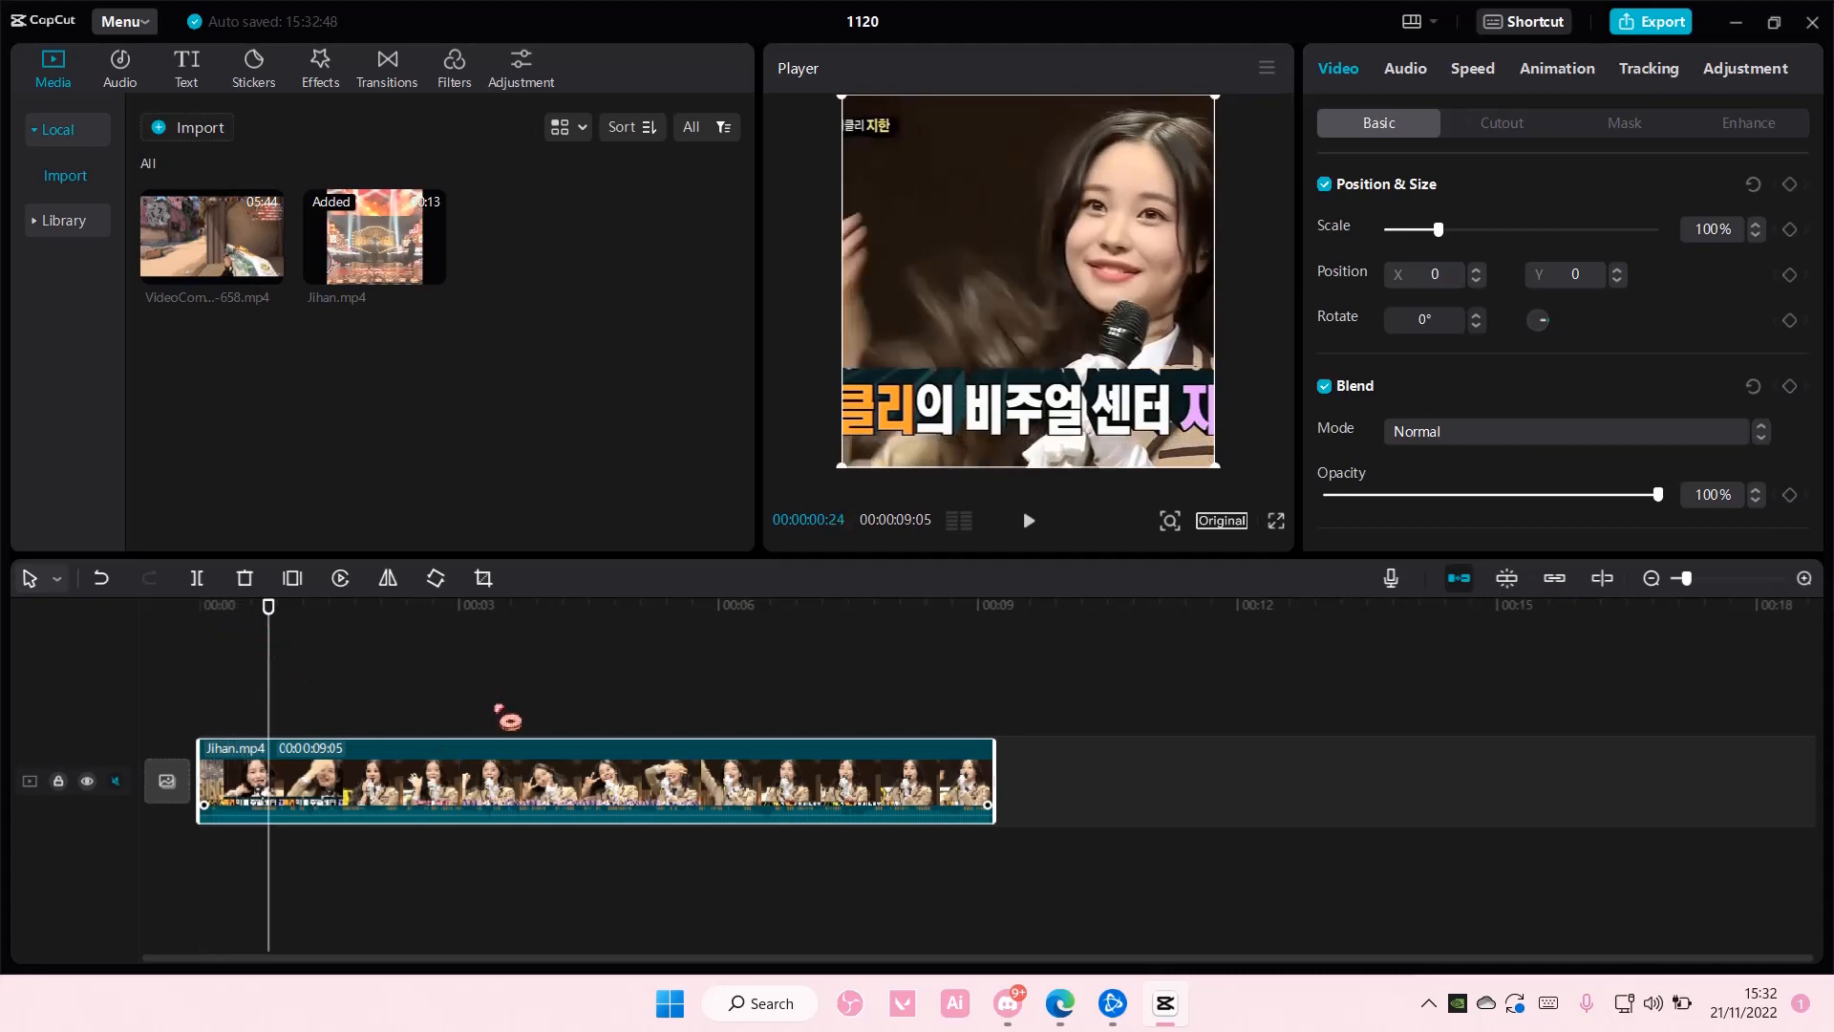
{"action": "left_click", "coordinate": [1487, 74]}
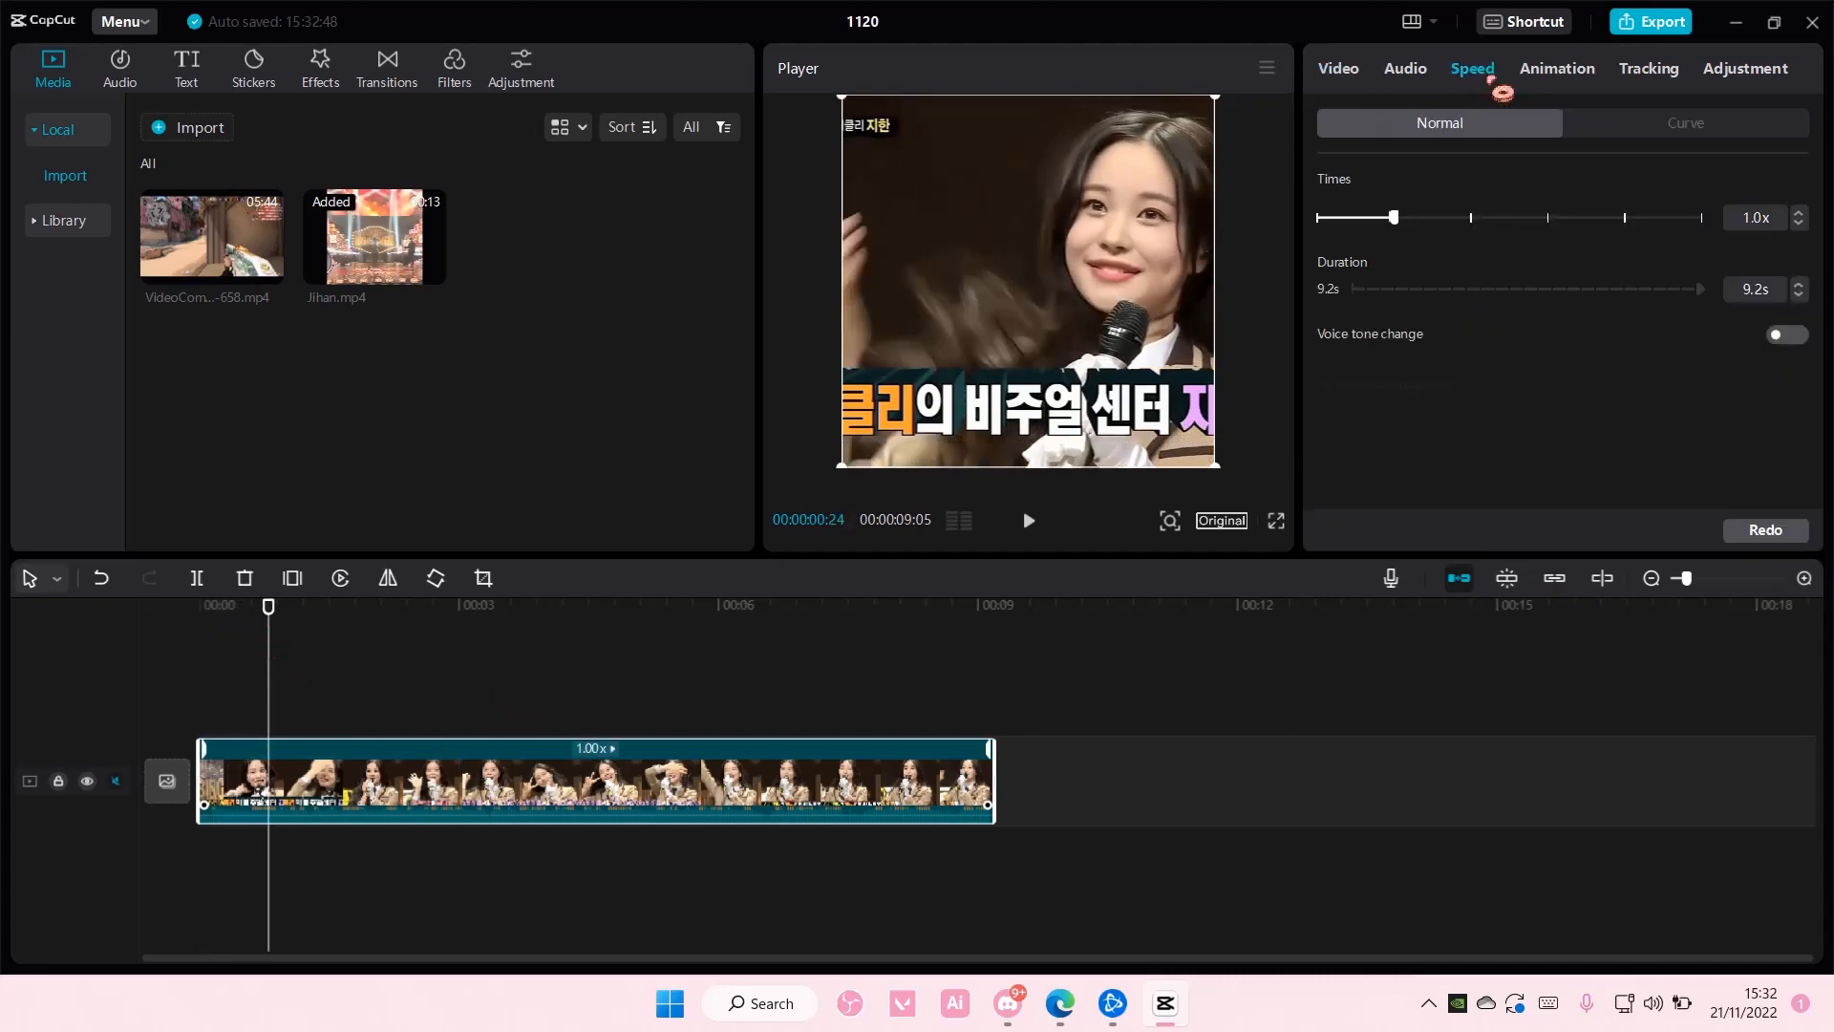
{"action": "left_click_drag", "start_coordinate": [1397, 220], "coordinate": [1370, 226]}
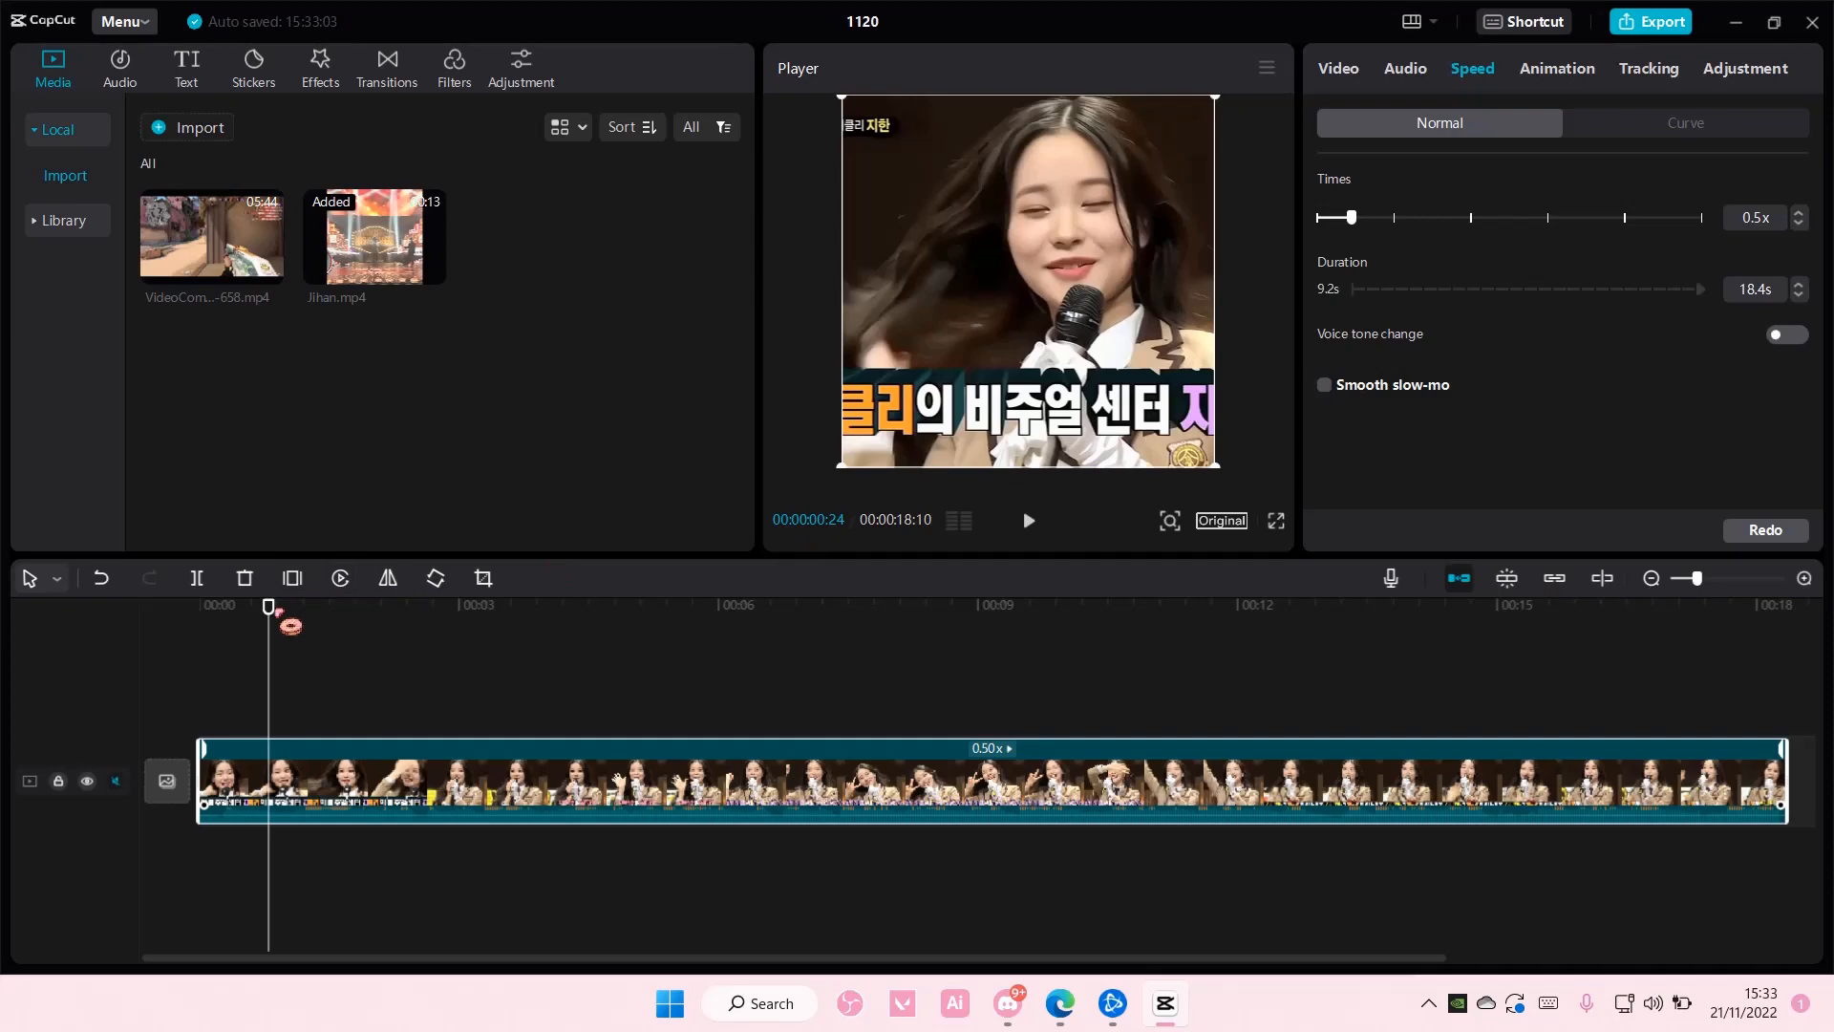
- Split the clip at 00:00:01:17 and speed the first piece up to 7.8x, so it lasts 0.1 s
{"action": "left_click_drag", "start_coordinate": [272, 613], "coordinate": [337, 629]}
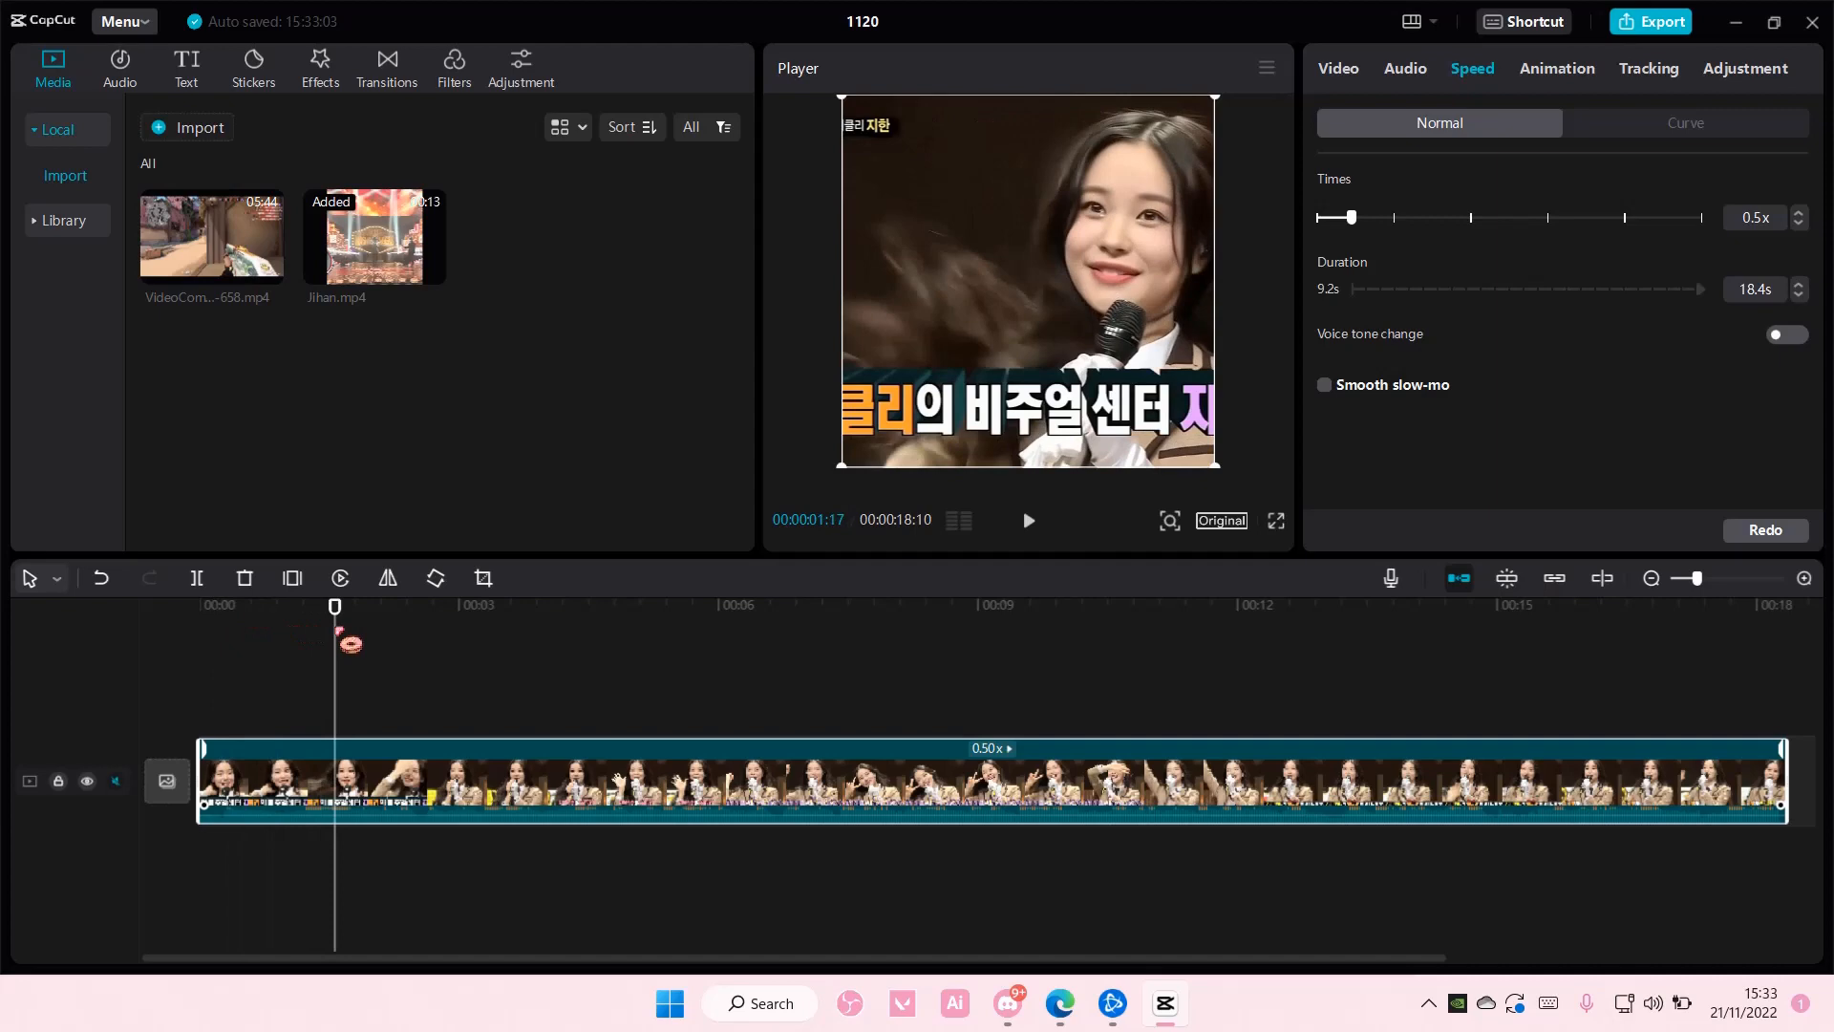
{"action": "left_click", "coordinate": [203, 595]}
{"action": "left_click", "coordinate": [300, 810]}
{"action": "left_click", "coordinate": [323, 686]}
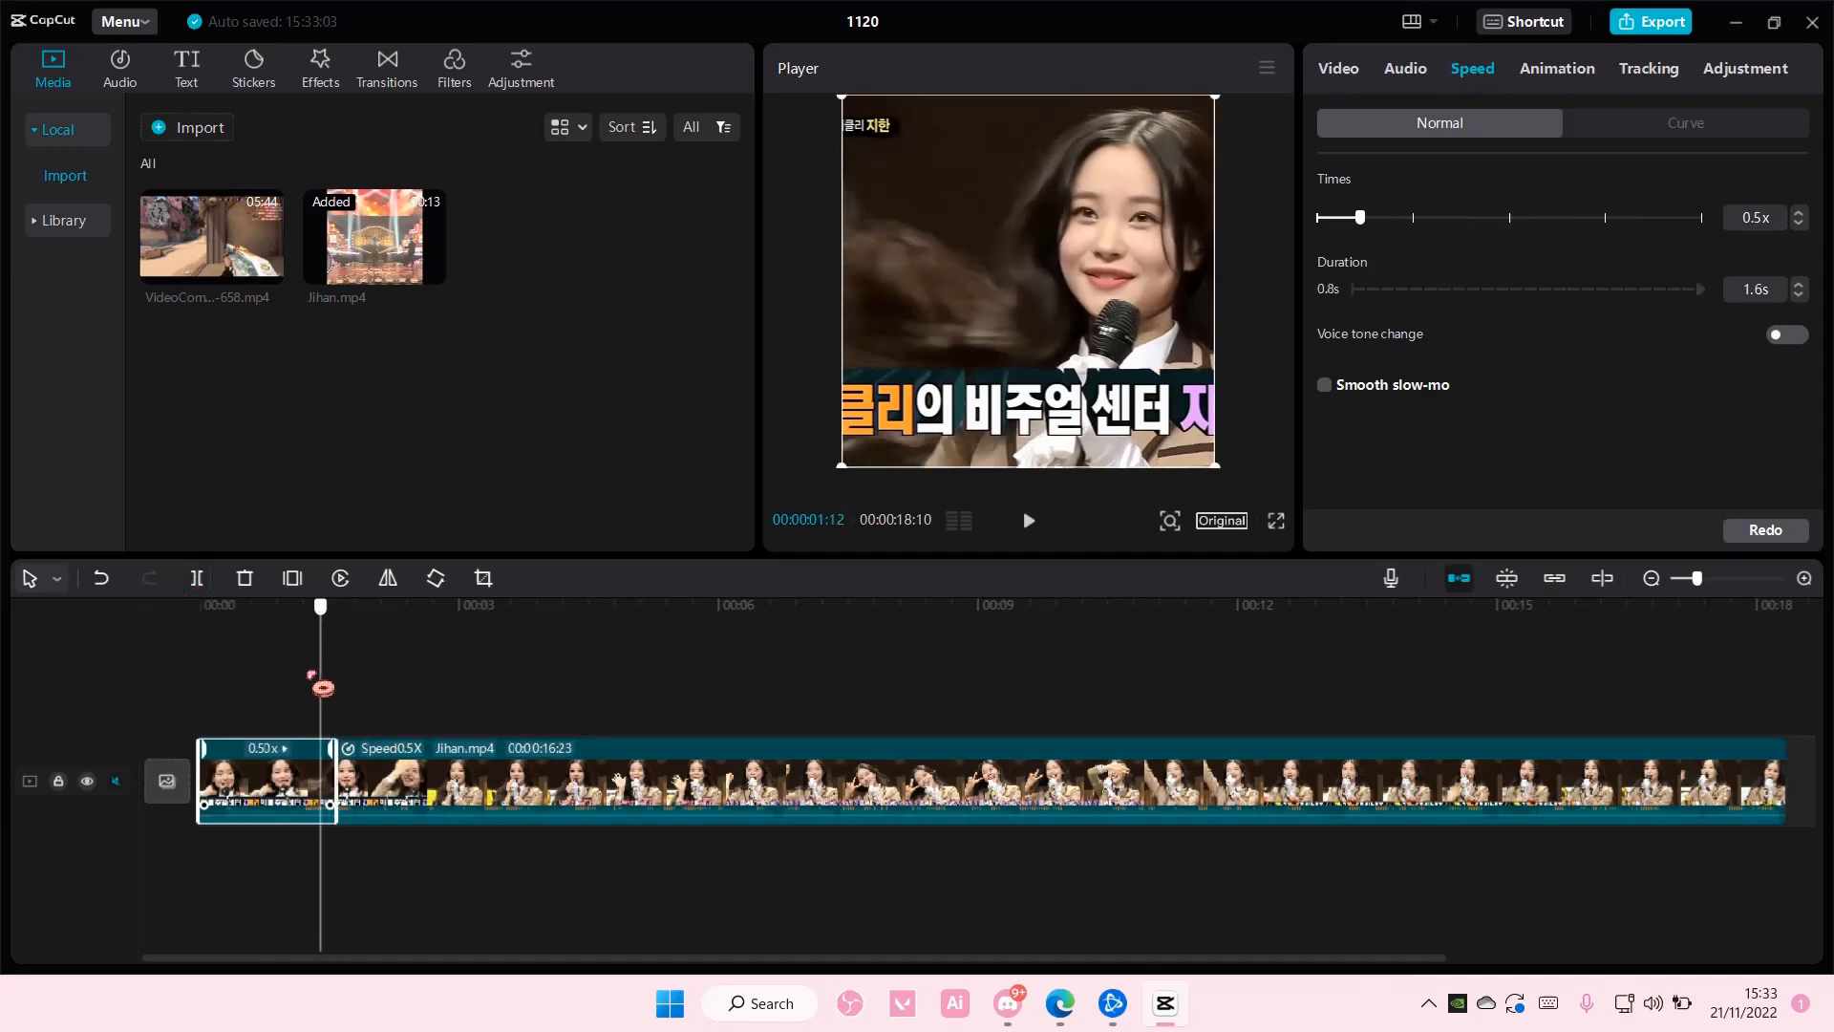
{"action": "left_click_drag", "start_coordinate": [311, 674], "coordinate": [269, 686]}
{"action": "left_click_drag", "start_coordinate": [1367, 227], "coordinate": [1709, 243]}
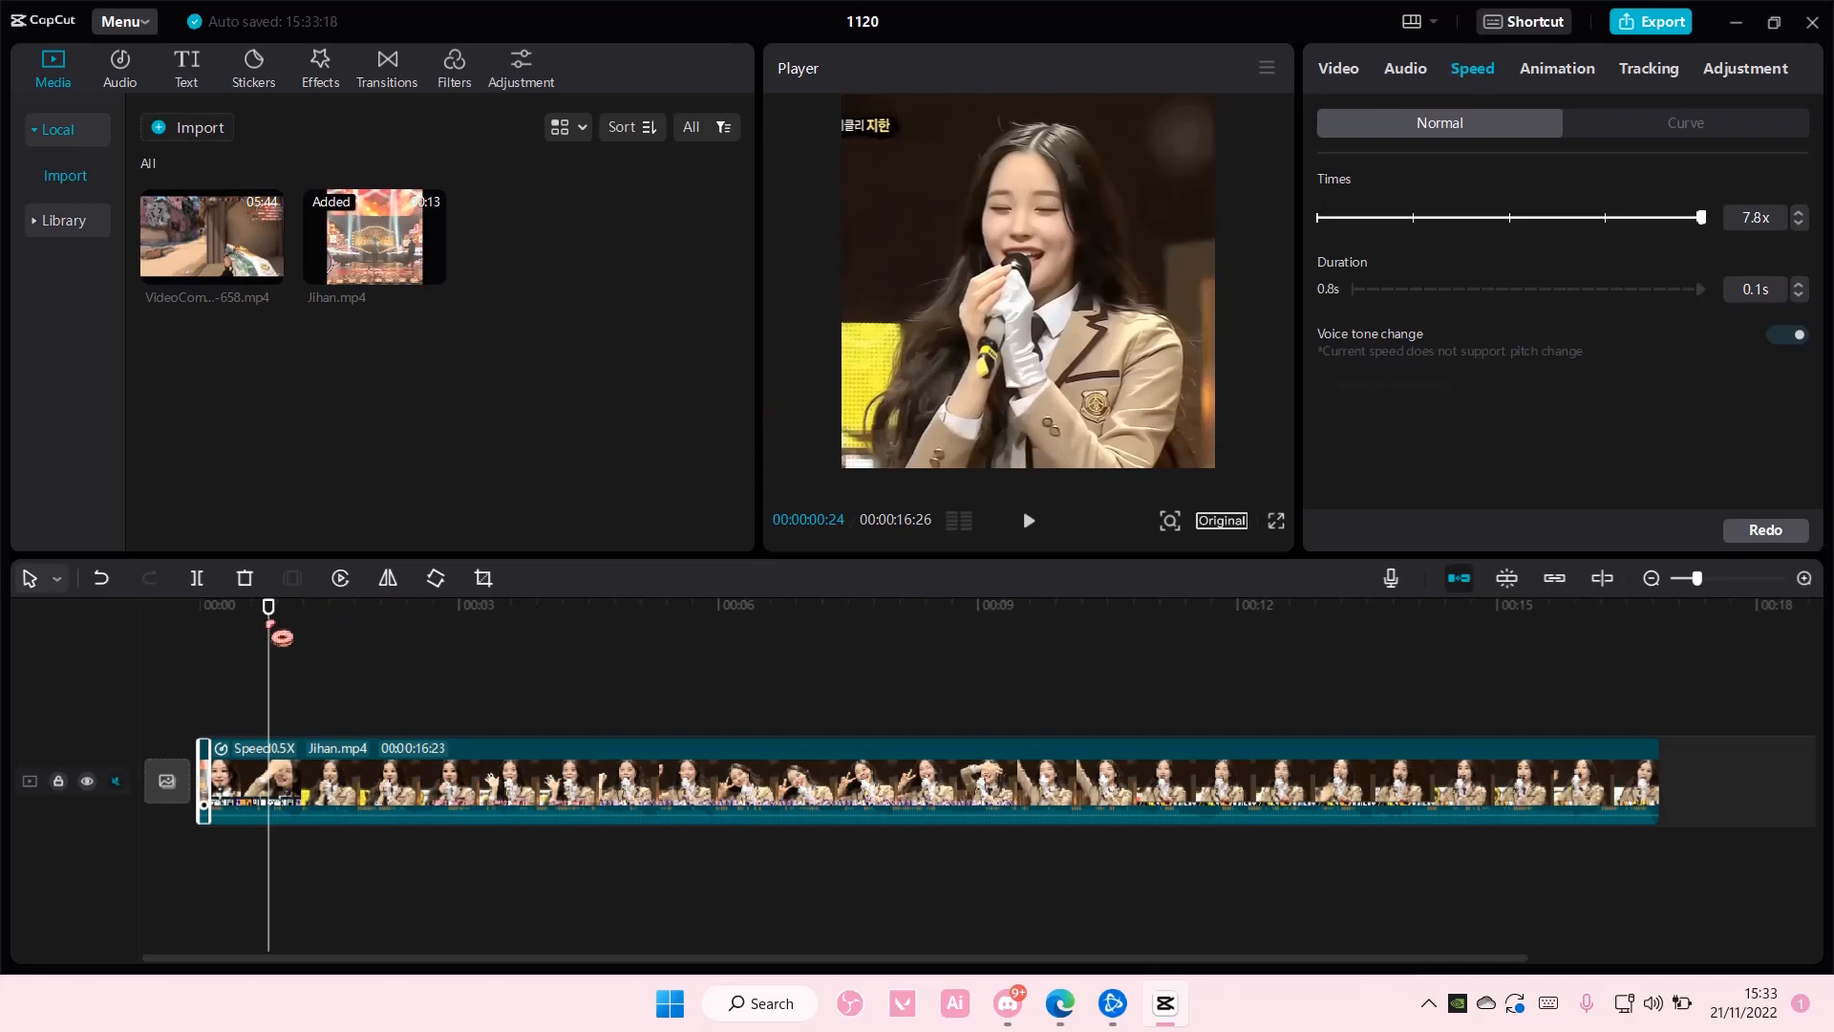
- Split the remaining footage twice, the second time at 00:00:02:15, and speed the piece in between up to 9.0x
{"action": "left_click_drag", "start_coordinate": [281, 637], "coordinate": [421, 659]}
{"action": "left_click", "coordinate": [197, 578]}
{"action": "left_click", "coordinate": [437, 784]}
{"action": "left_click", "coordinate": [197, 578]}
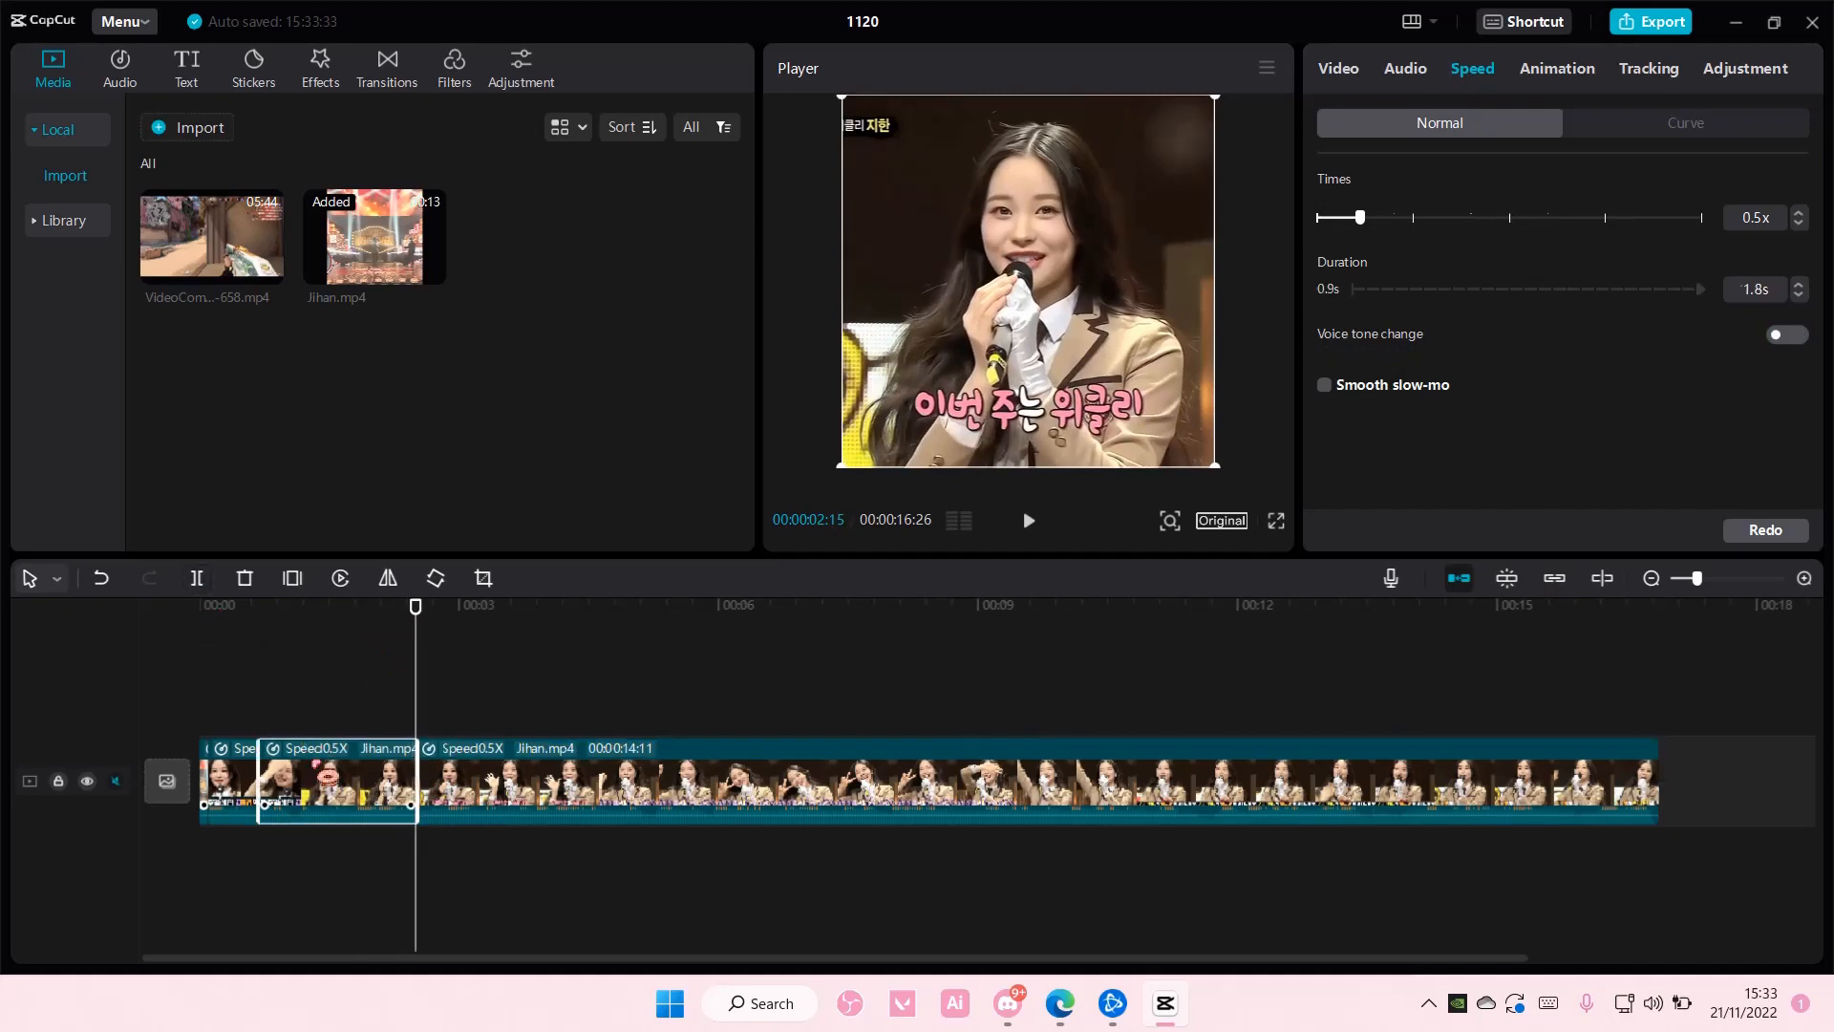
{"action": "left_click_drag", "start_coordinate": [1476, 225], "coordinate": [1784, 240]}
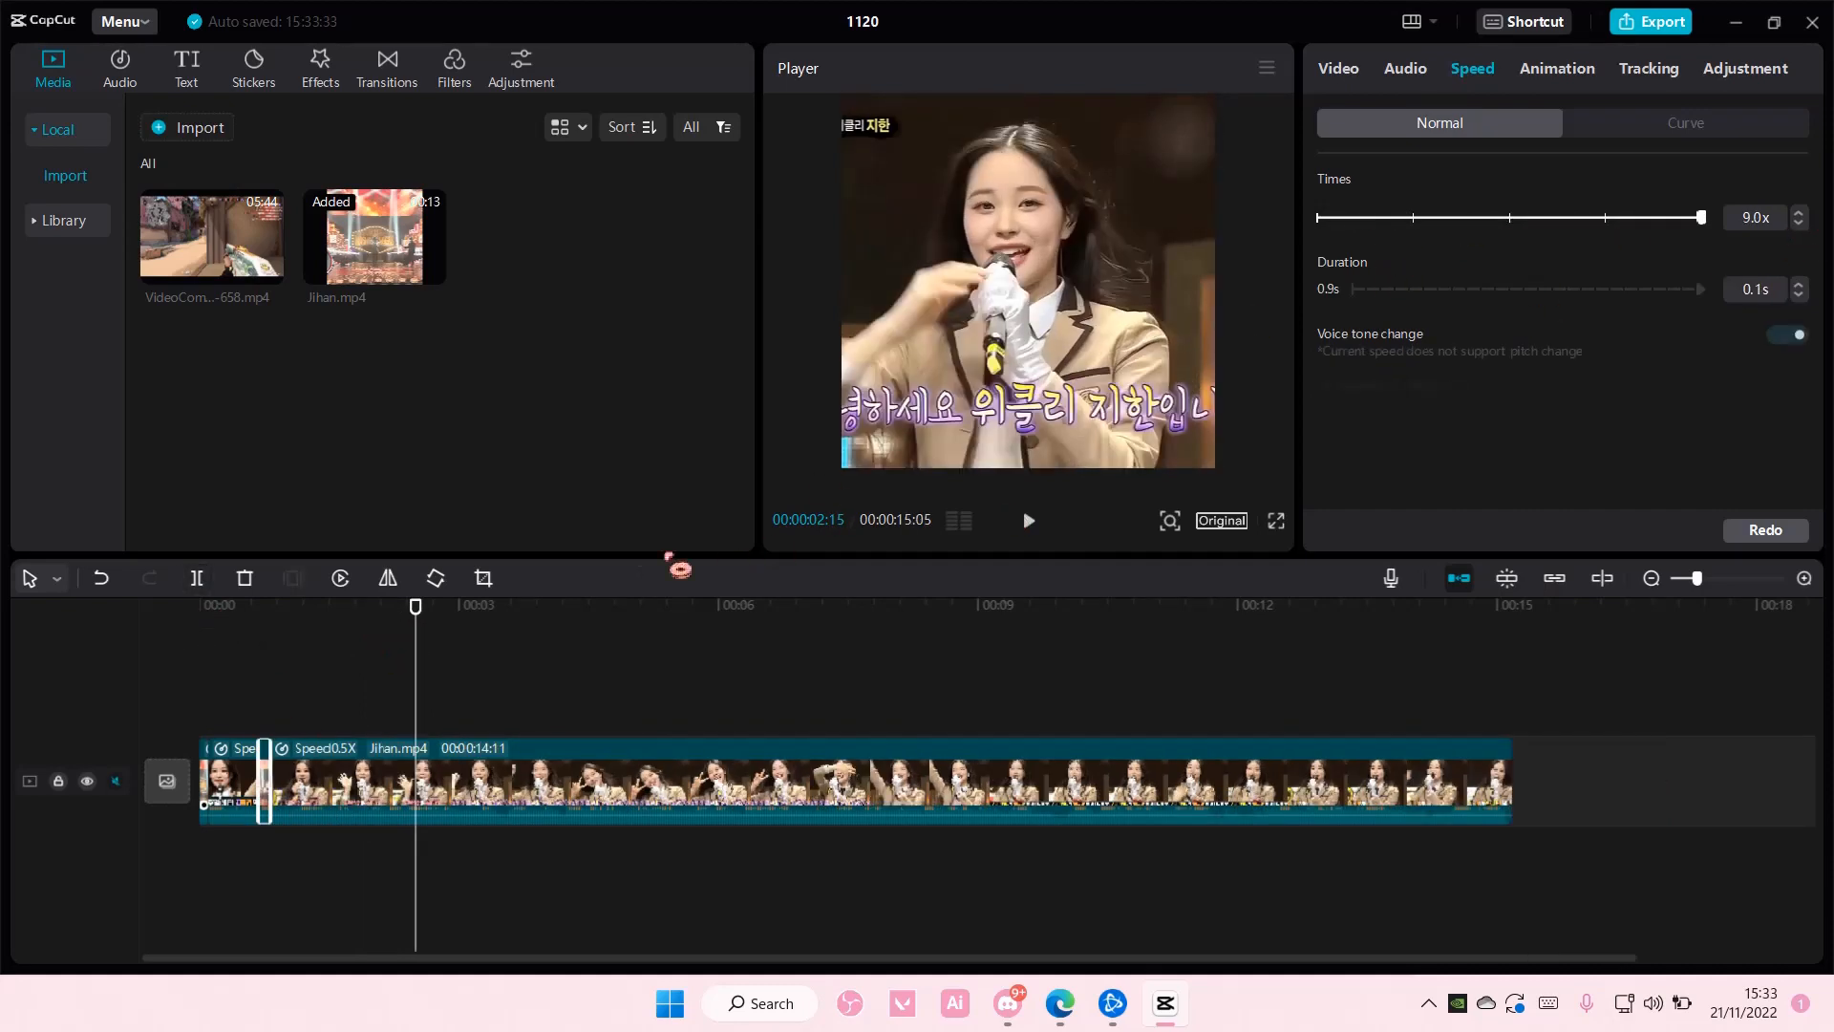
- Cut the long last segment twice, the second time at 00:00:03:15, and raise the piece in between to maximum speed
{"action": "left_click_drag", "start_coordinate": [427, 640], "coordinate": [517, 654]}
{"action": "left_click", "coordinate": [425, 769]}
{"action": "left_click", "coordinate": [196, 578]}
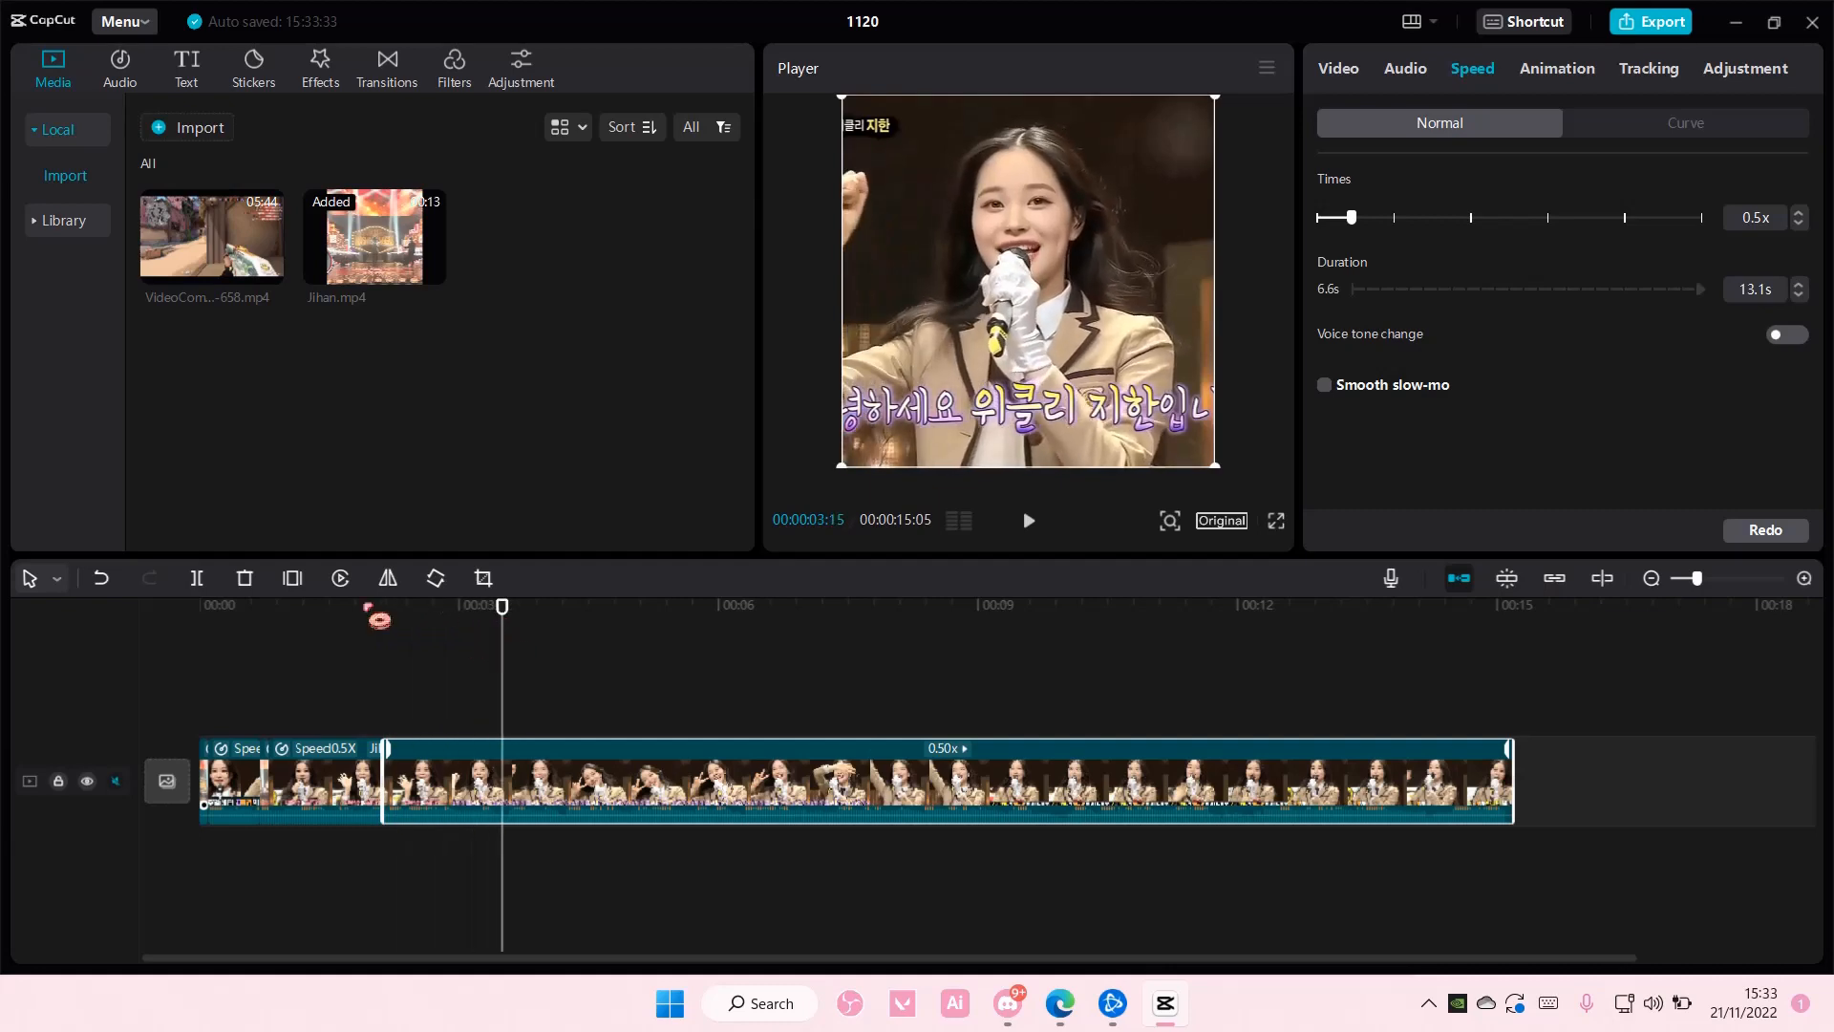
{"action": "left_click", "coordinate": [196, 578]}
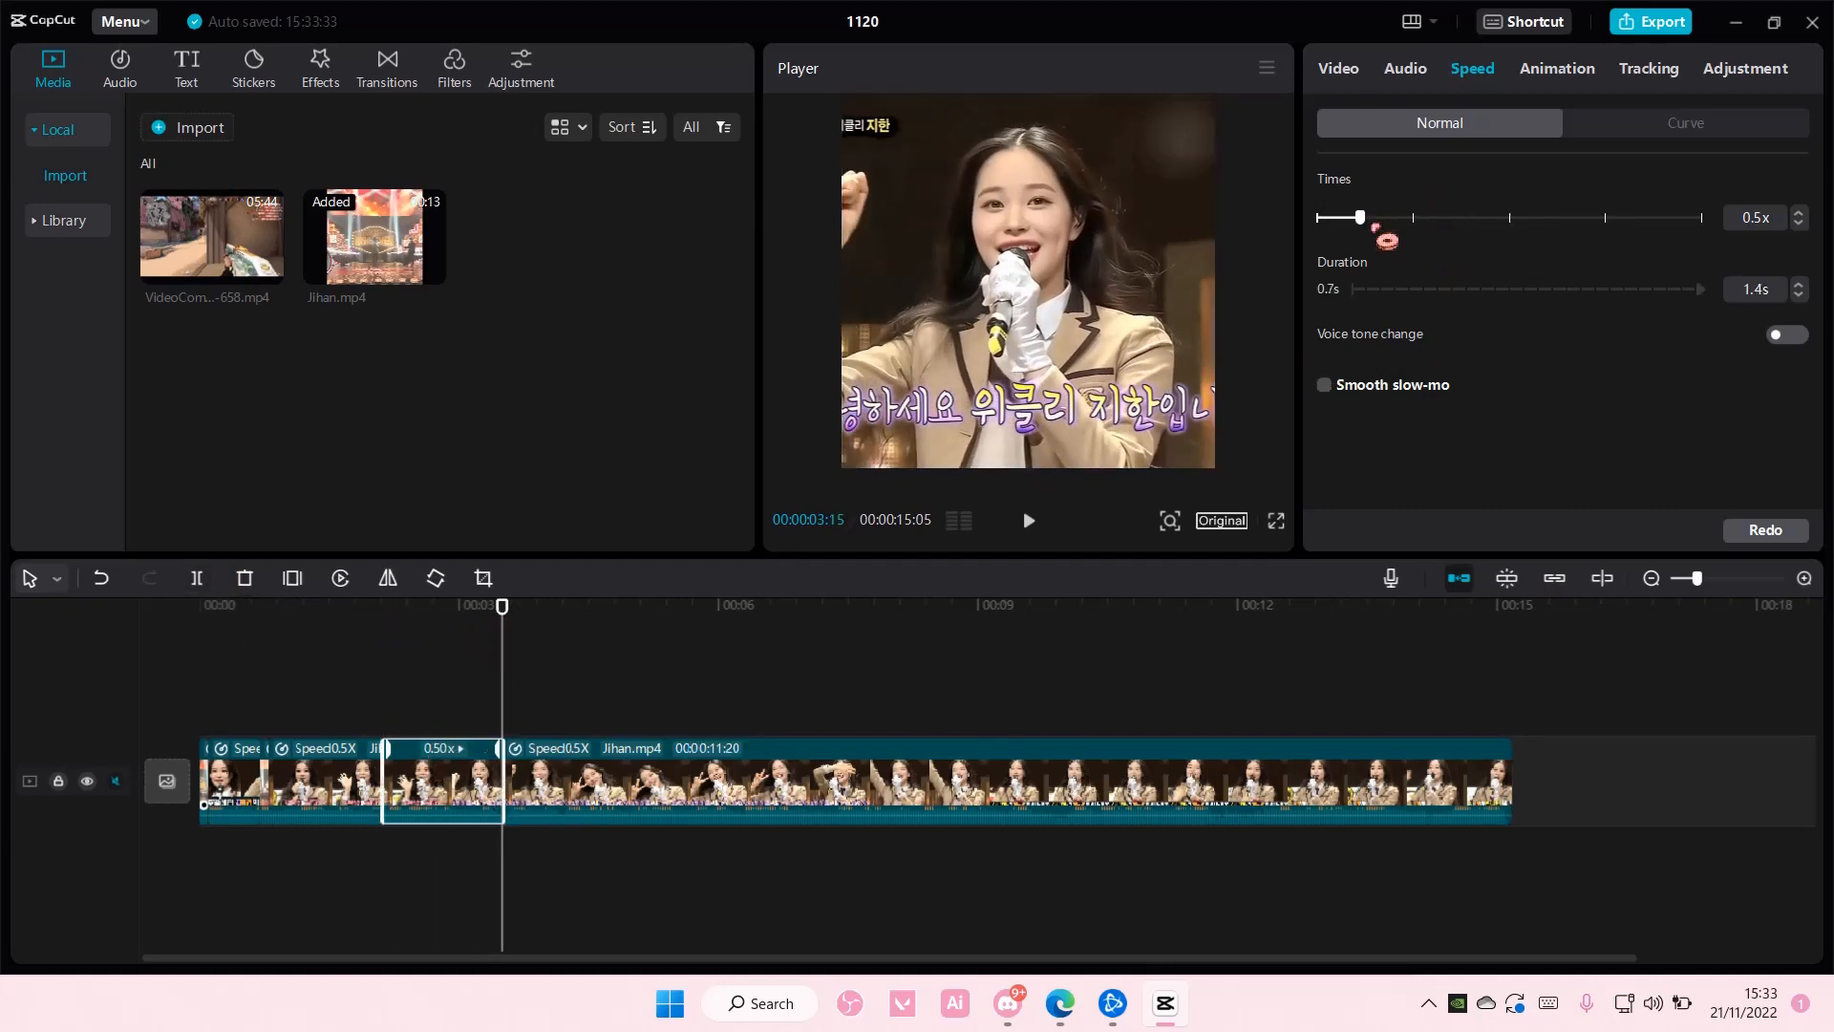
{"action": "left_click_drag", "start_coordinate": [1373, 227], "coordinate": [1705, 220]}
- Split the last segment twice more, ending at 00:00:04:16, and speed the piece in between up to 8.3x
{"action": "left_click_drag", "start_coordinate": [516, 650], "coordinate": [589, 642]}
{"action": "left_click", "coordinate": [196, 578]}
{"action": "left_click", "coordinate": [636, 782]}
{"action": "left_click", "coordinate": [196, 578]}
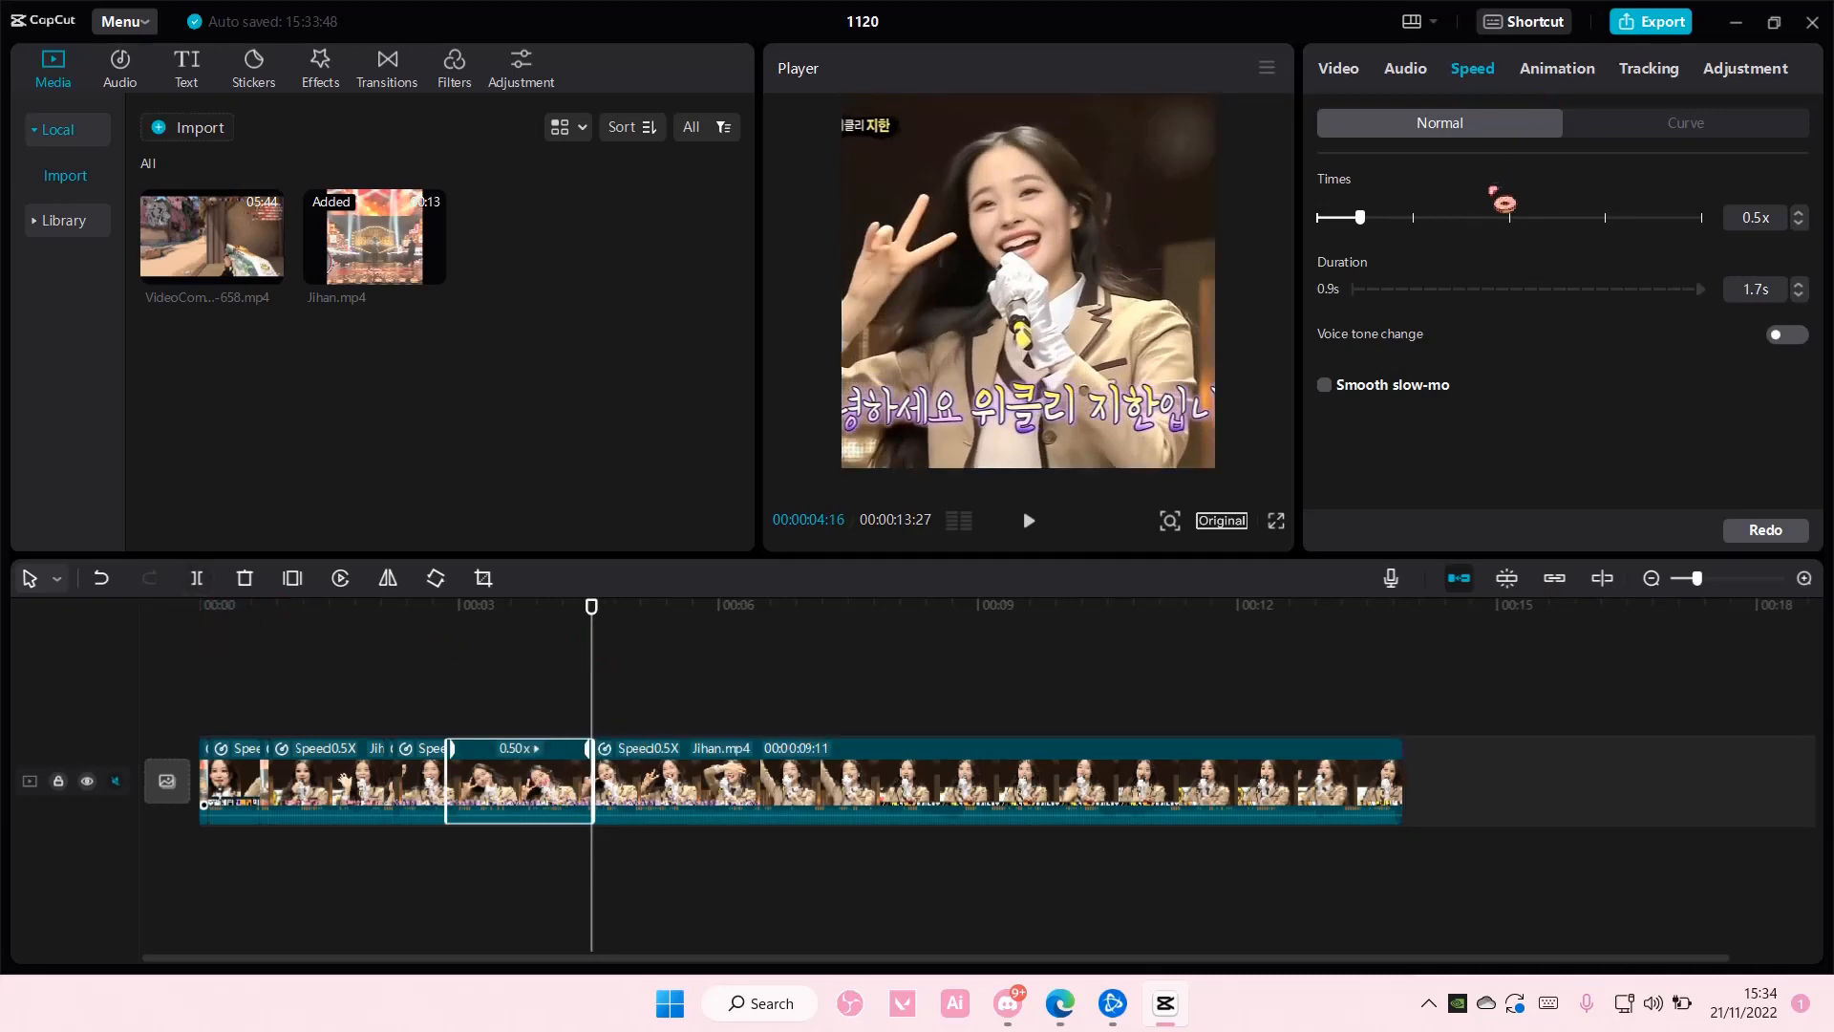
{"action": "left_click_drag", "start_coordinate": [1360, 218], "coordinate": [1701, 218]}
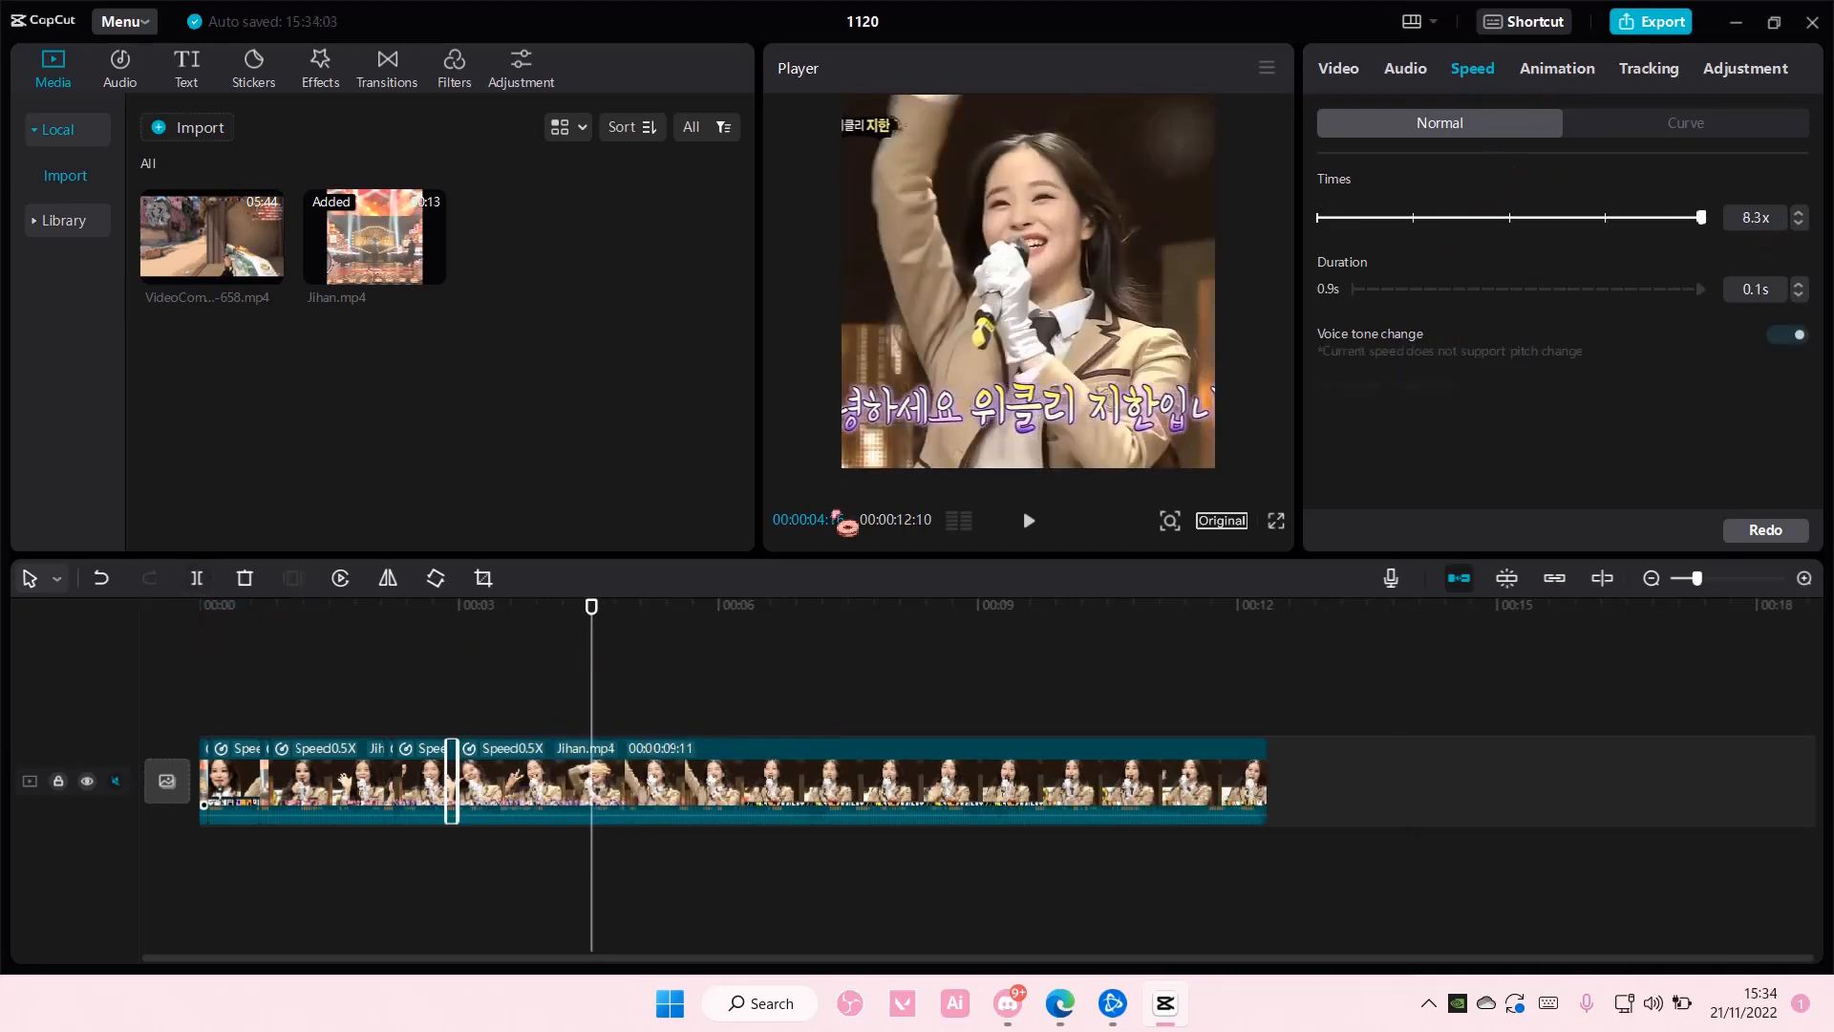
{"action": "left_click_drag", "start_coordinate": [607, 629], "coordinate": [741, 656]}
{"action": "left_click", "coordinate": [826, 777]}
{"action": "left_click", "coordinate": [197, 578]}
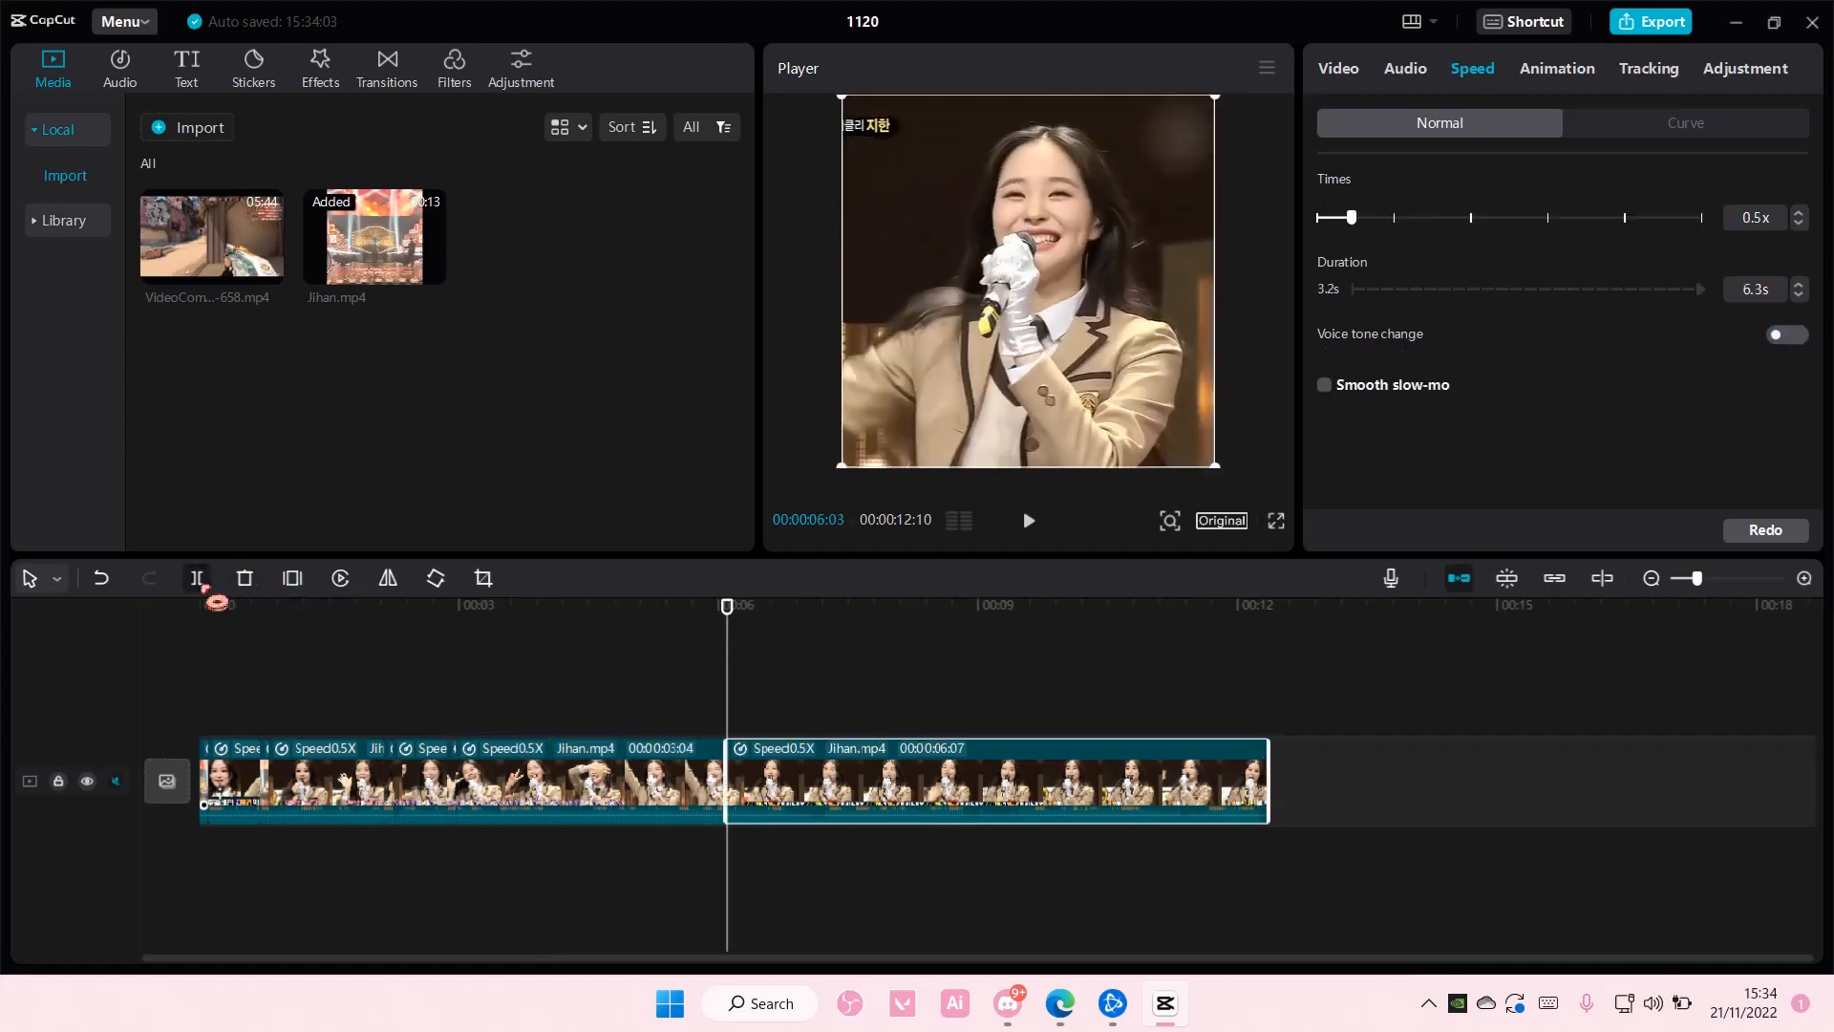
{"action": "left_click", "coordinate": [554, 671]}
{"action": "left_click", "coordinate": [604, 778]}
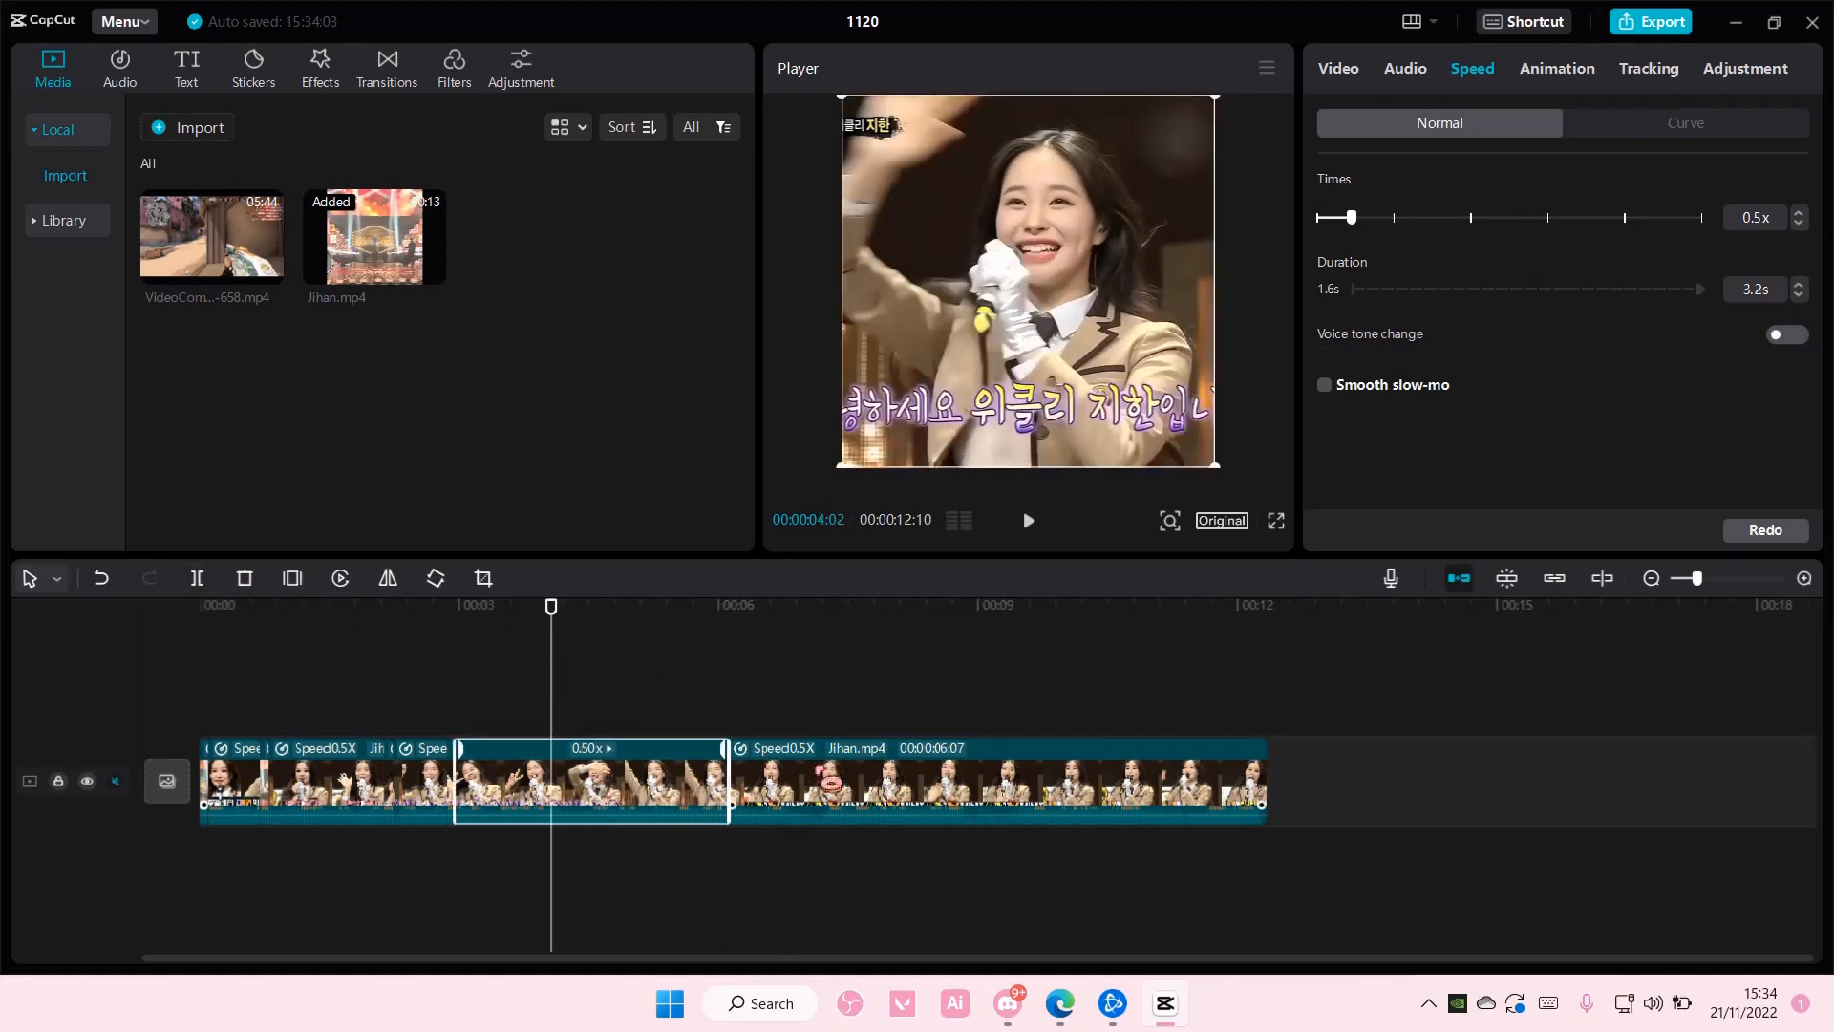
{"action": "key", "text": "ctrl+z"}
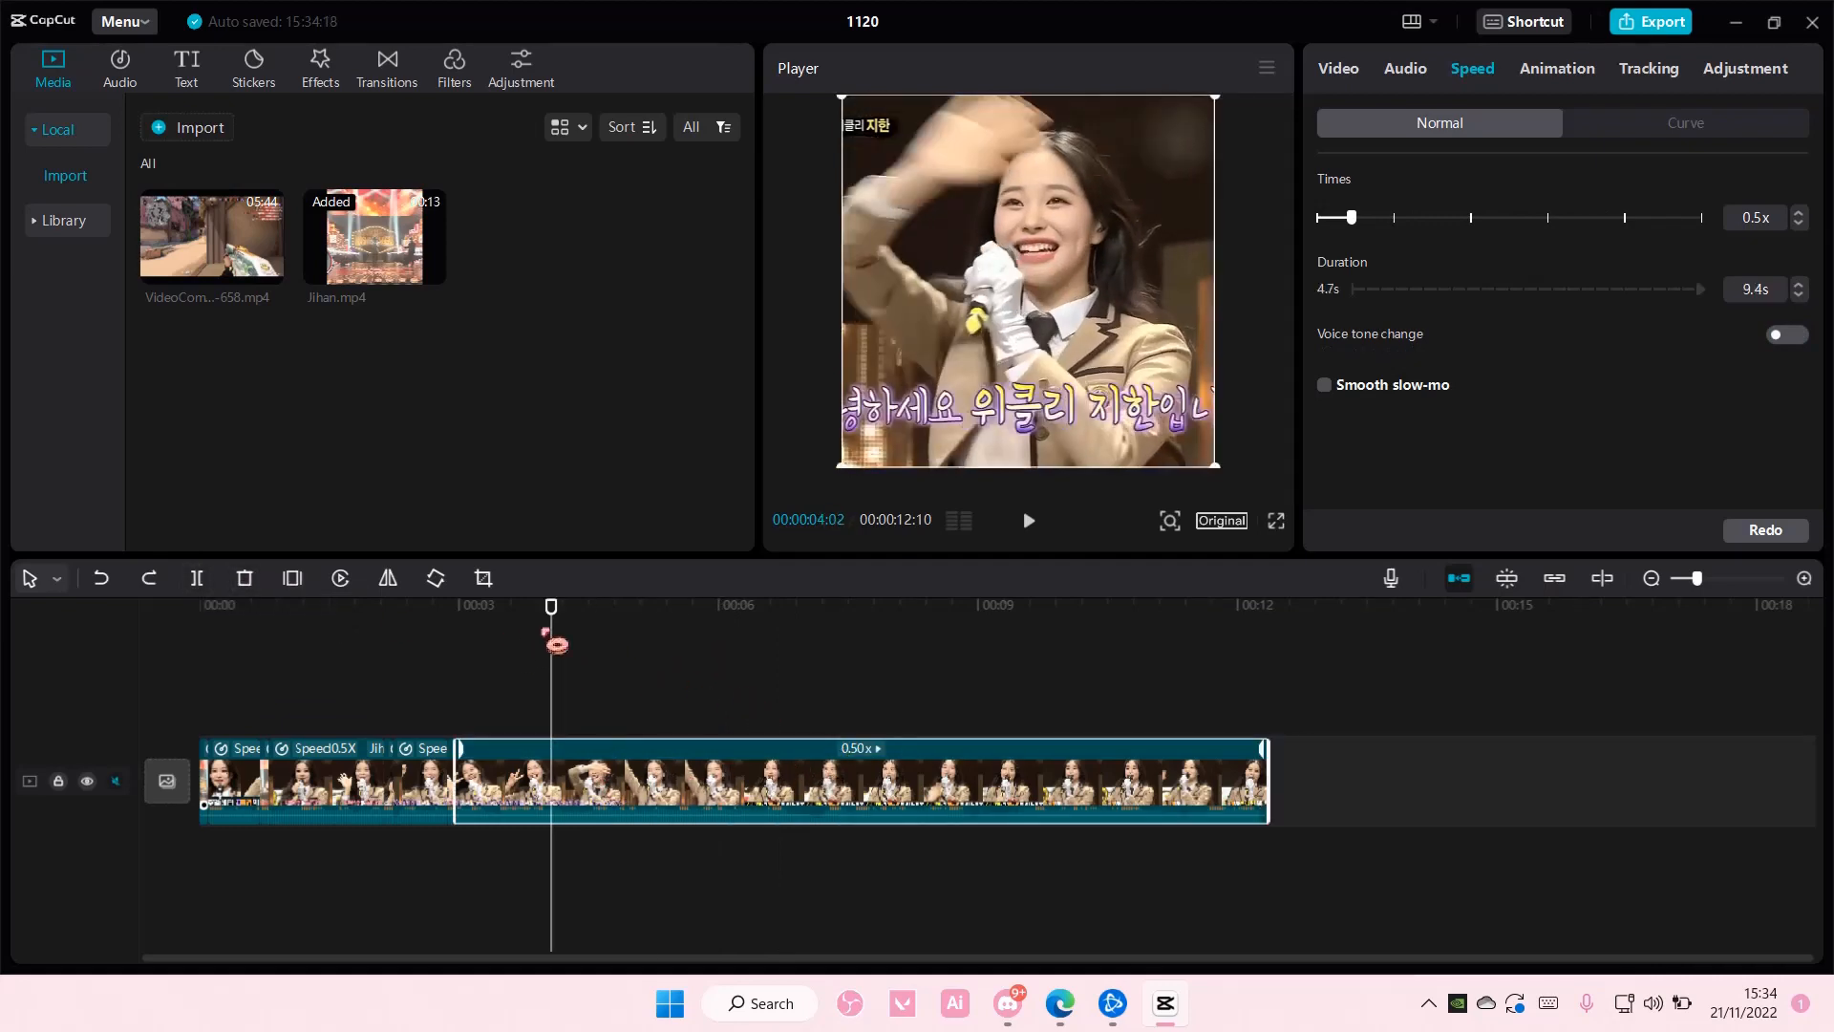
- Split the last segment at 00:00:04:20 and speed the piece before the cut up to 8.5x
{"action": "left_click_drag", "start_coordinate": [547, 634], "coordinate": [608, 641]}
{"action": "key", "text": "space"}
{"action": "key", "text": "space"}
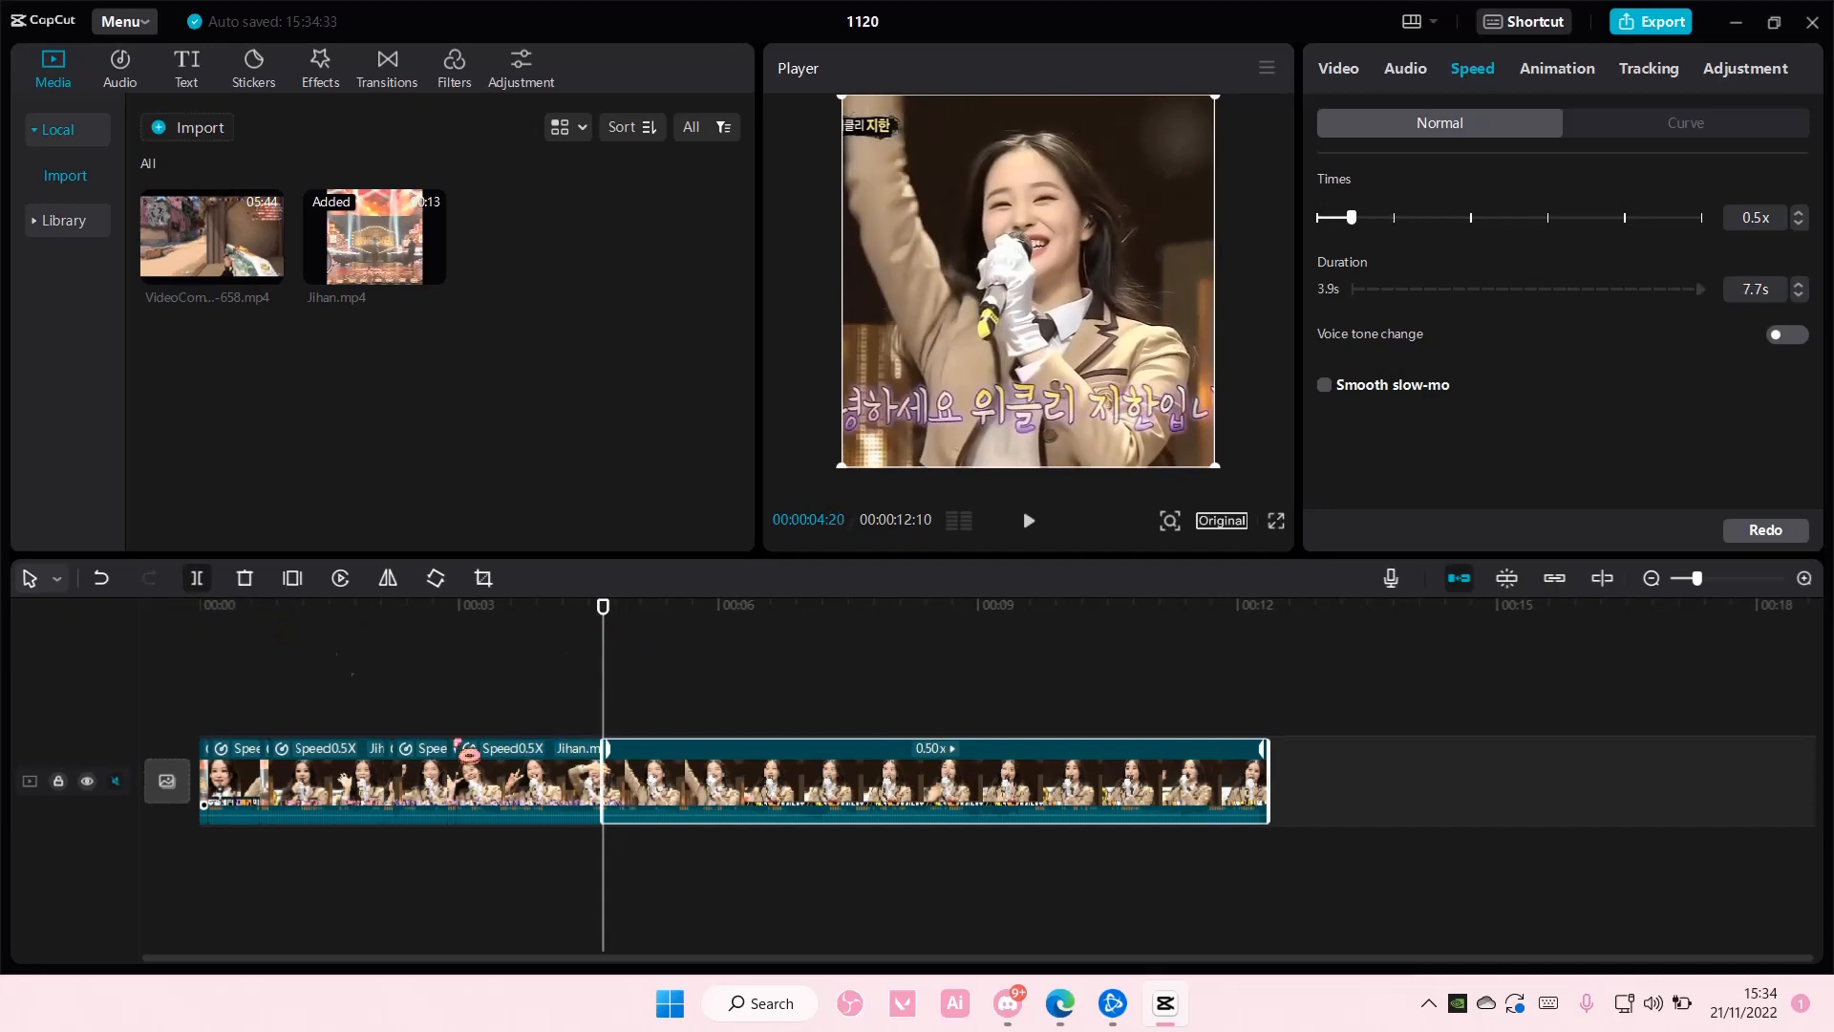
{"action": "key", "text": "ctrl+b"}
{"action": "left_click_drag", "start_coordinate": [1452, 220], "coordinate": [1720, 250]}
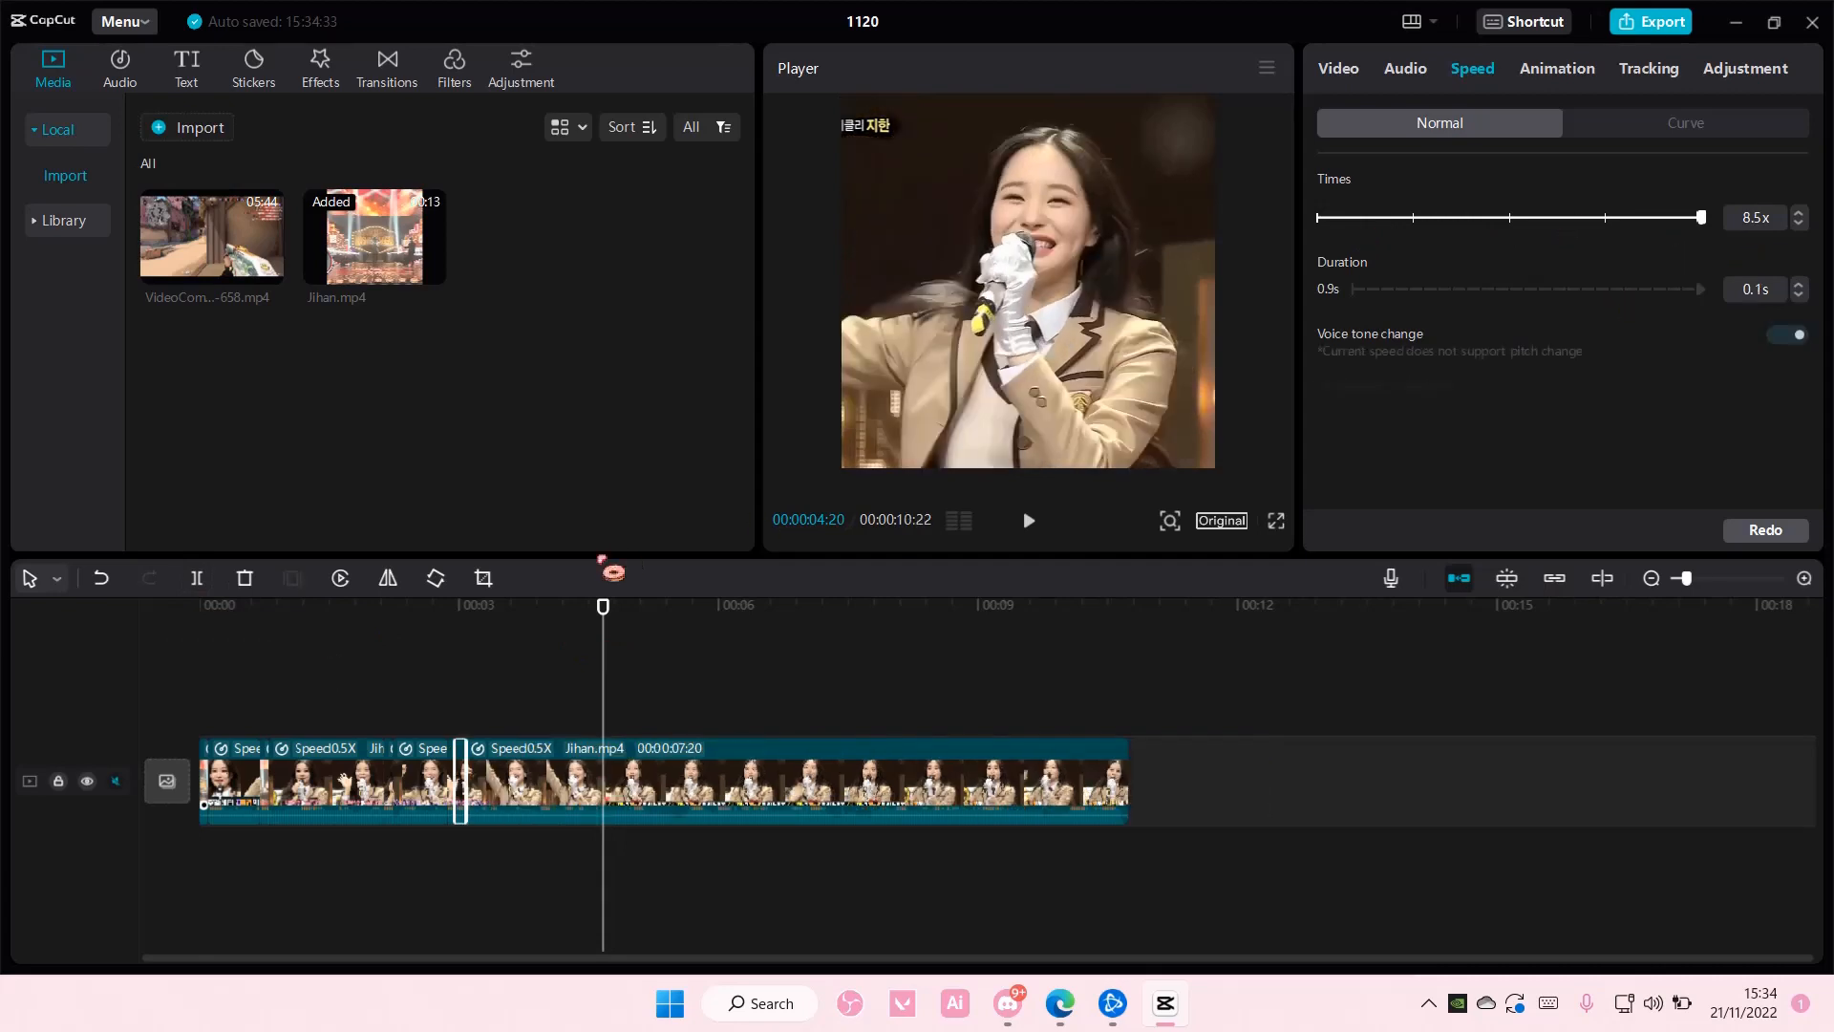
- Split the final segment at 00:00:04:24 and delete everything after the cut
{"action": "left_click", "coordinate": [718, 770]}
{"action": "left_click", "coordinate": [196, 578]}
{"action": "key", "text": "Delete"}
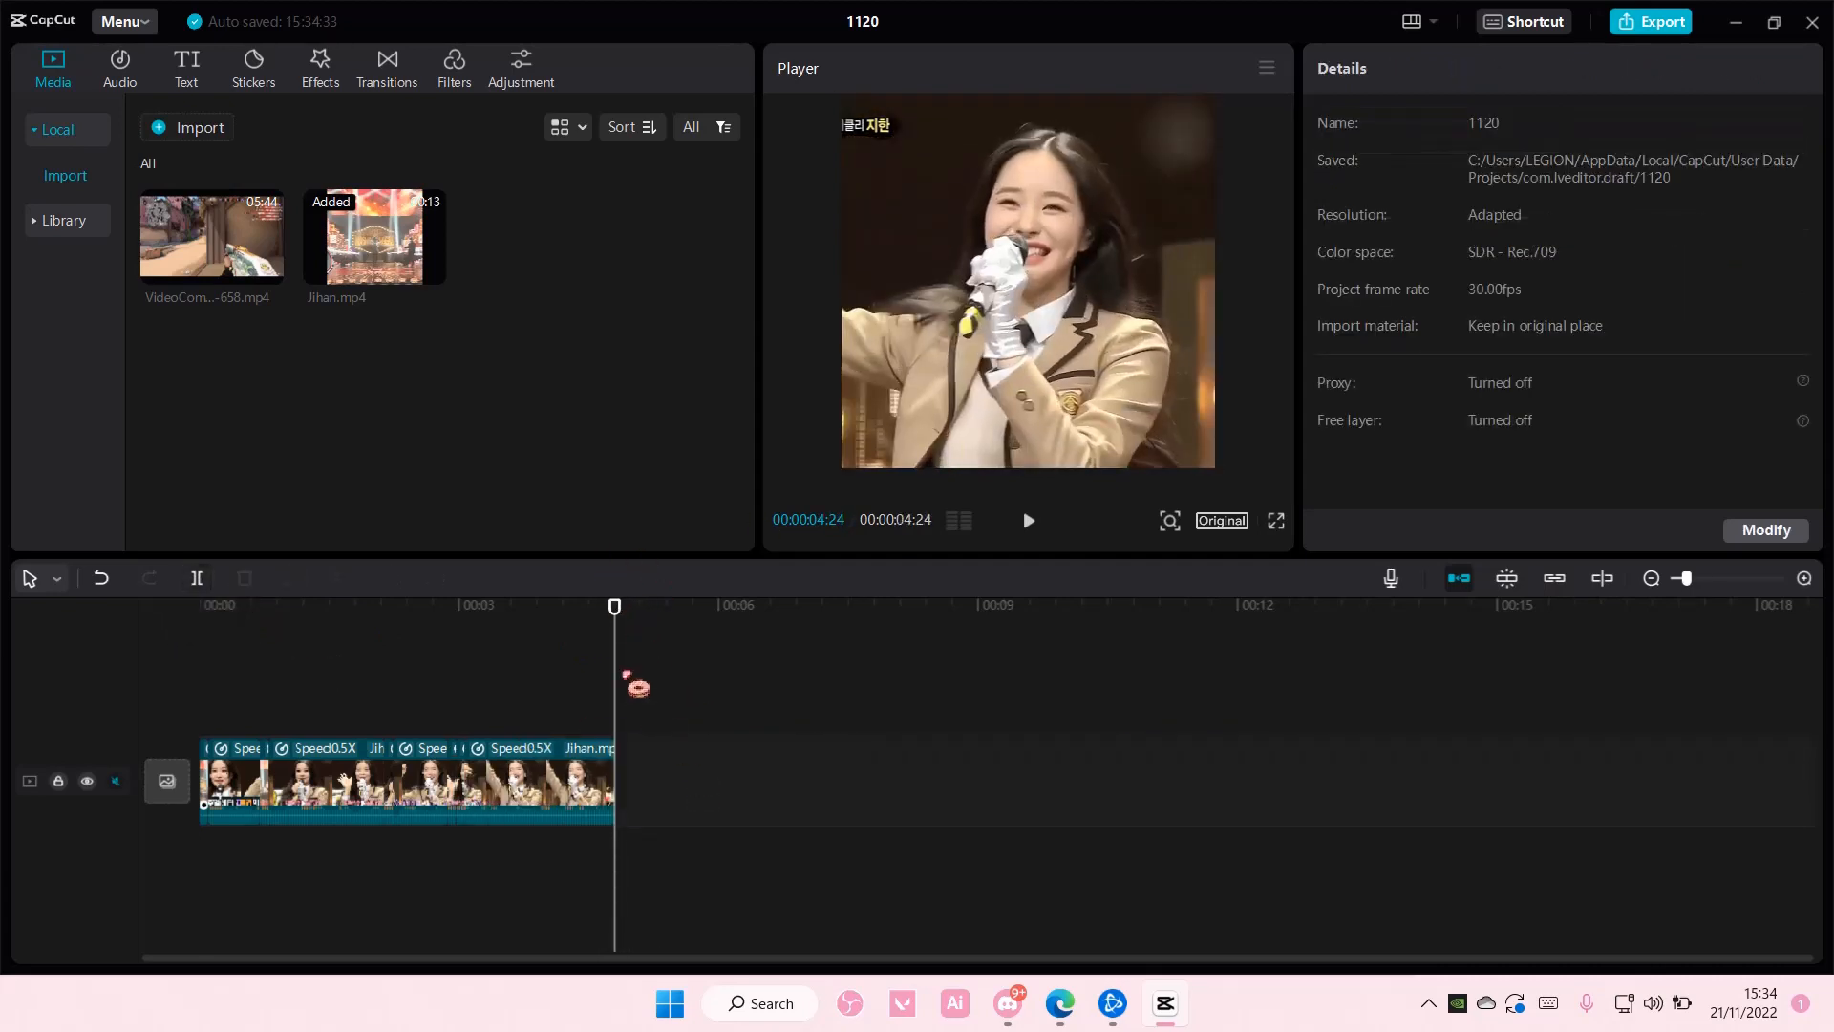
- Enable Smooth slow-mo with Optical flow on the first 0.5x segment of the timeline
{"action": "left_click", "coordinate": [482, 685]}
{"action": "left_click", "coordinate": [376, 685]}
{"action": "left_click", "coordinate": [329, 793]}
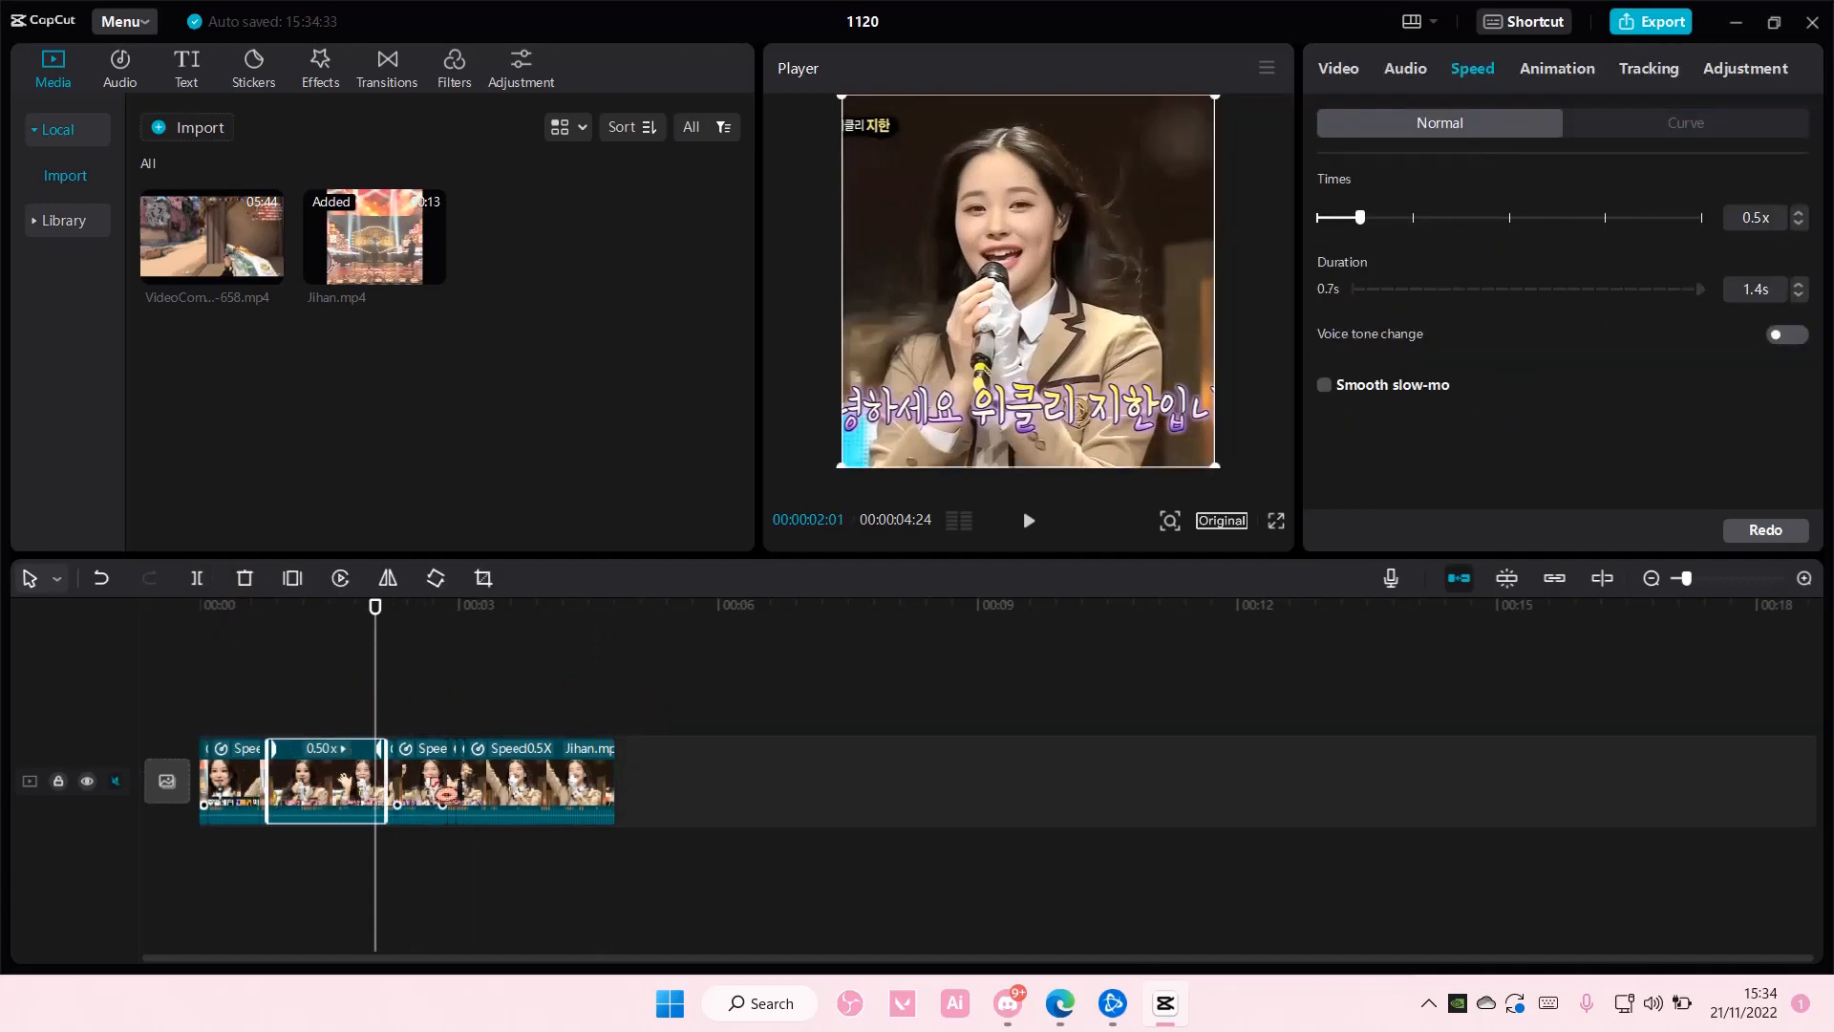
{"action": "left_click", "coordinate": [446, 793]}
{"action": "left_click_drag", "start_coordinate": [1700, 581], "coordinate": [1708, 587]}
{"action": "left_click", "coordinate": [265, 795]}
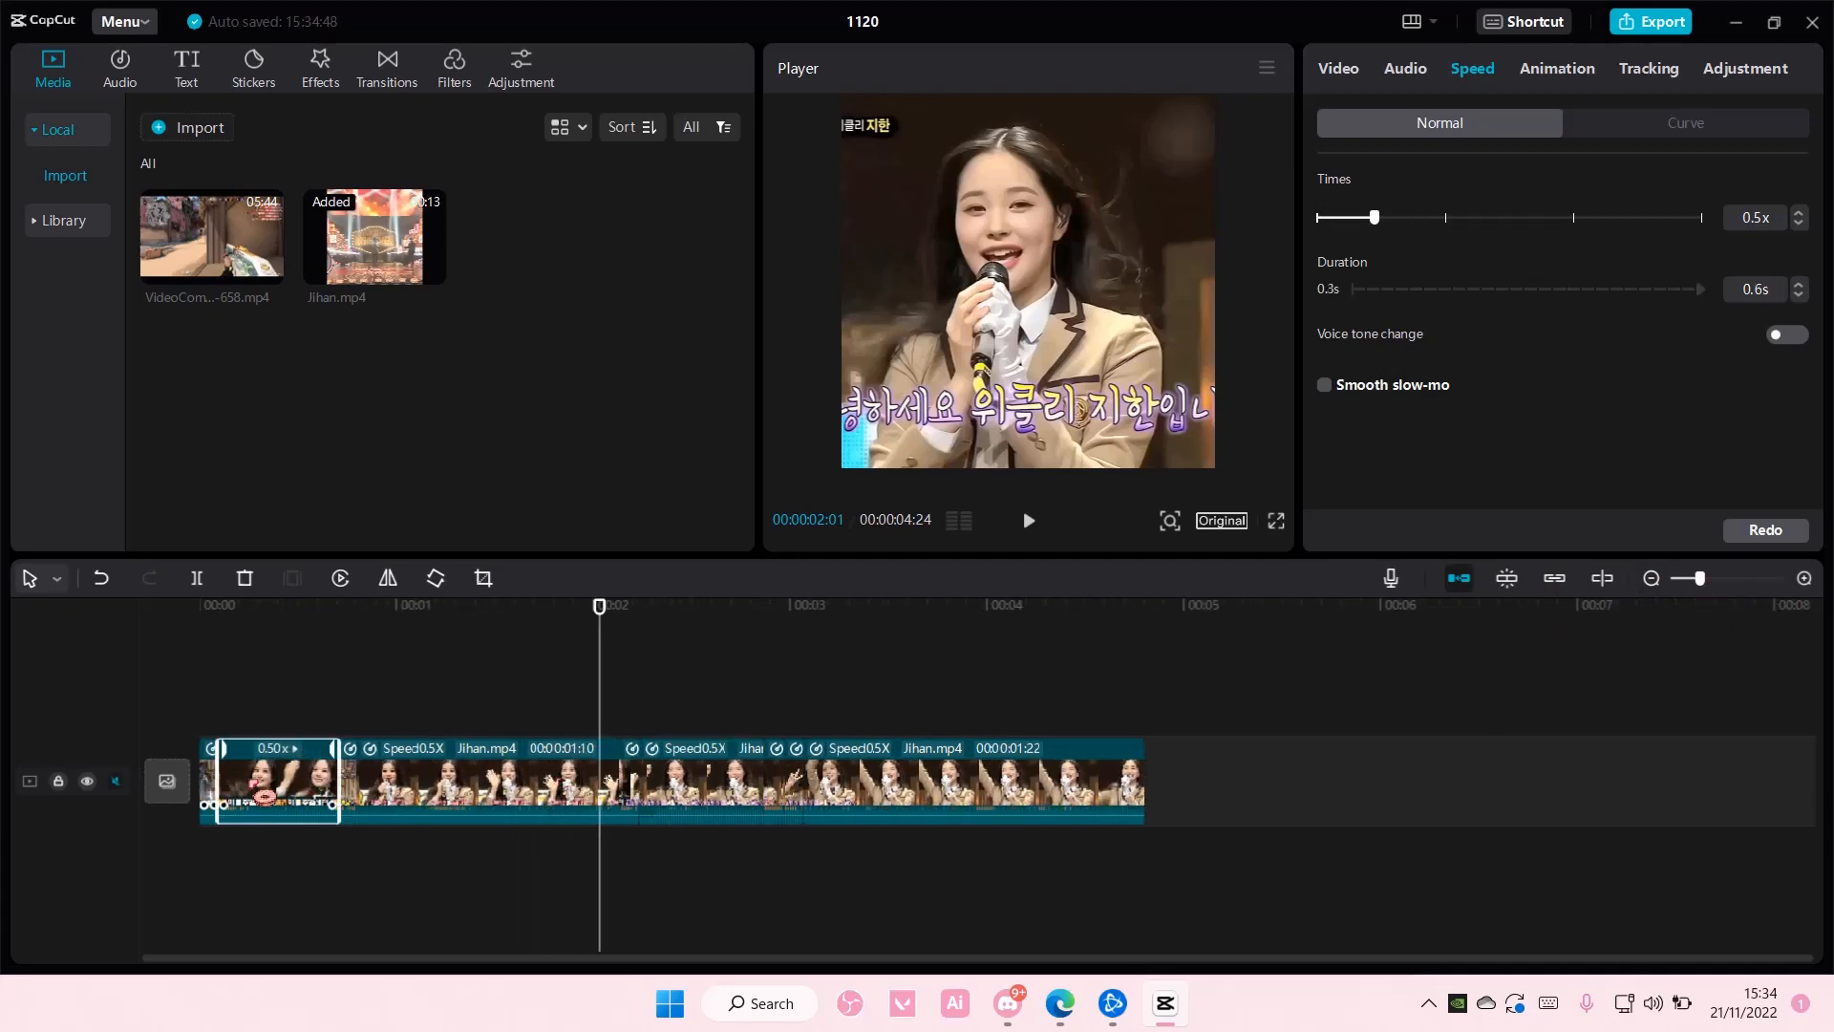
{"action": "left_click", "coordinate": [1336, 388]}
{"action": "left_click", "coordinate": [1506, 434]}
{"action": "left_click", "coordinate": [1484, 516]}
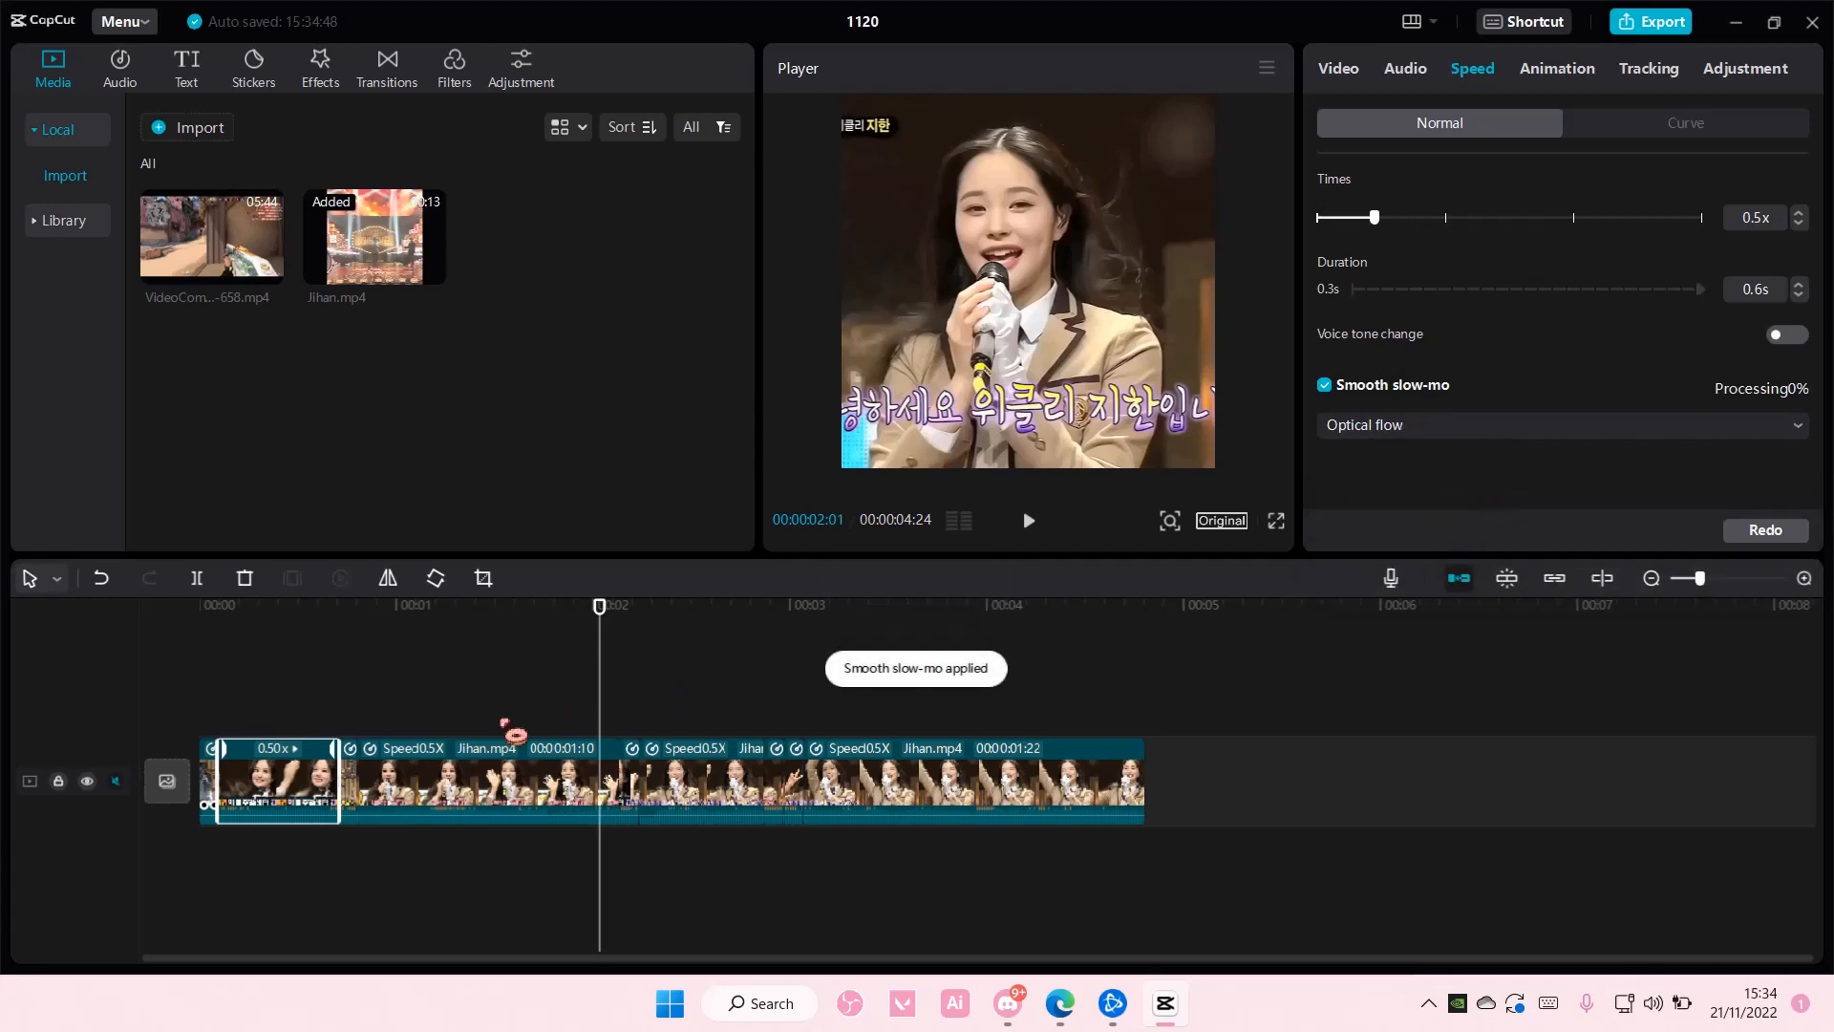
- Turn on Smooth slow-mo with Optical flow for the second 0.5x segment
{"action": "left_click", "coordinate": [435, 781]}
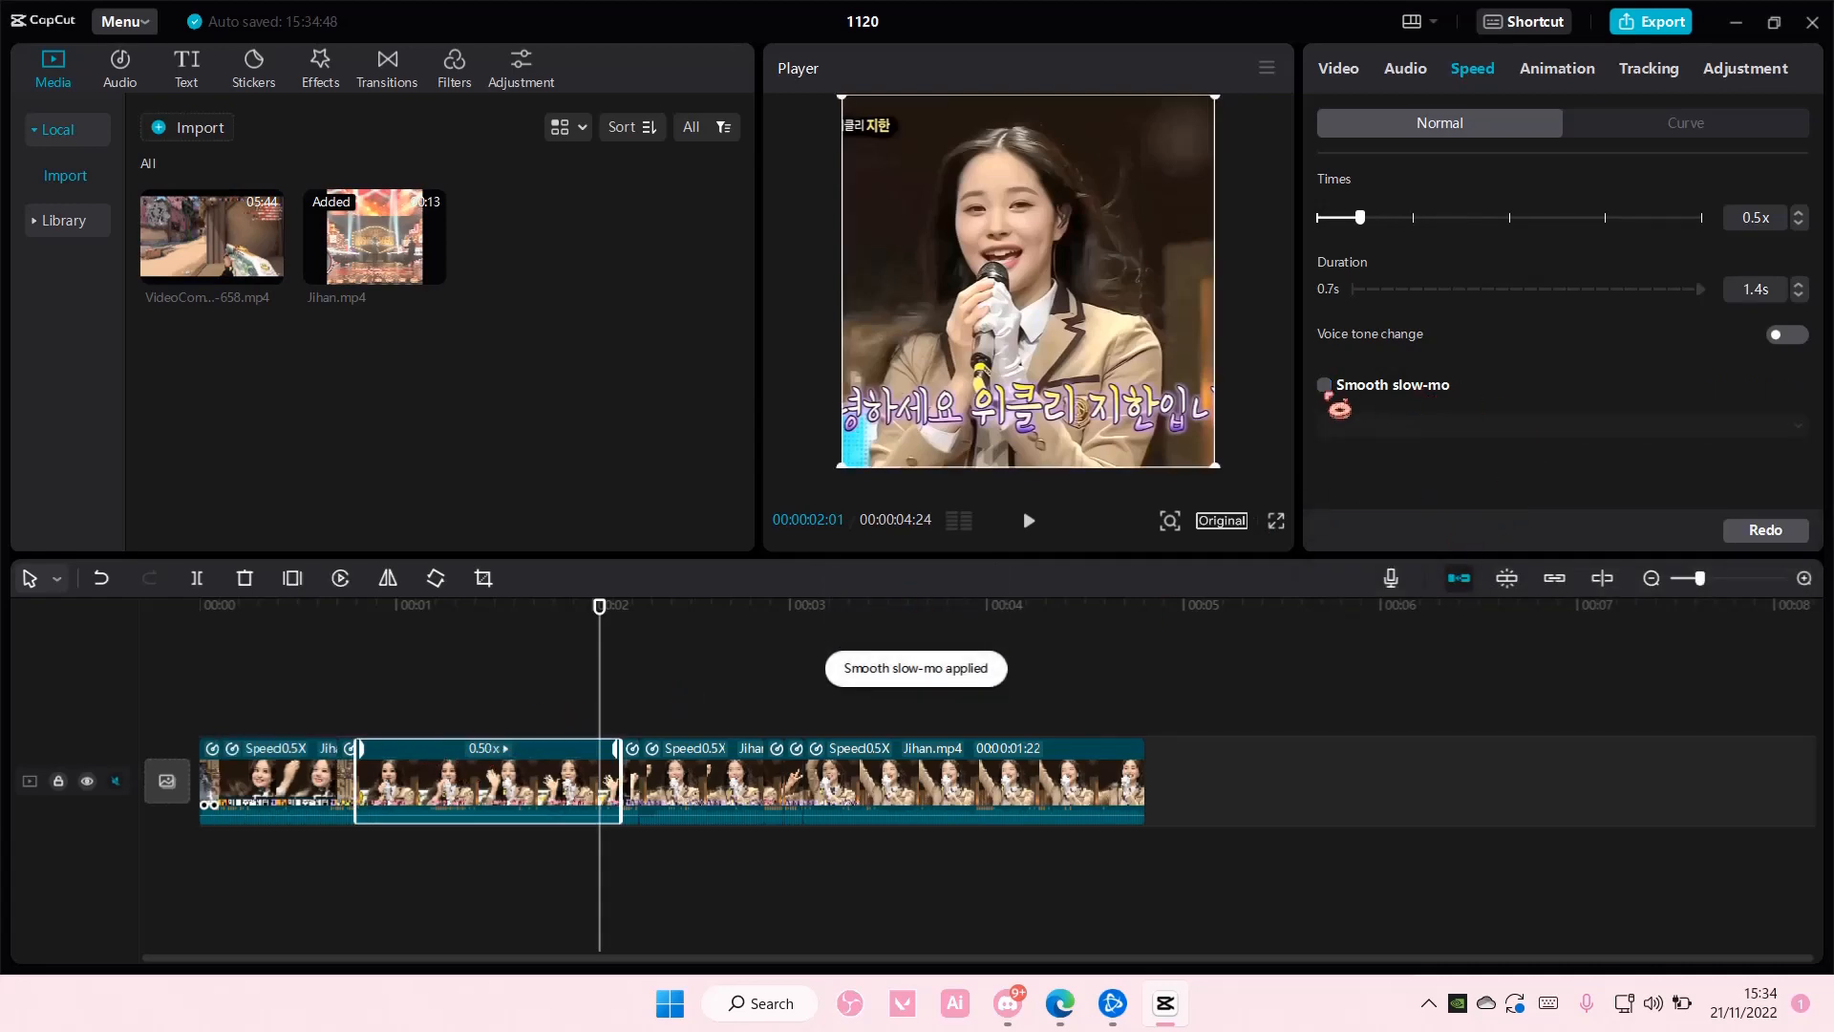
{"action": "left_click", "coordinate": [1326, 387]}
{"action": "left_click", "coordinate": [1404, 426]}
{"action": "left_click", "coordinate": [1412, 514]}
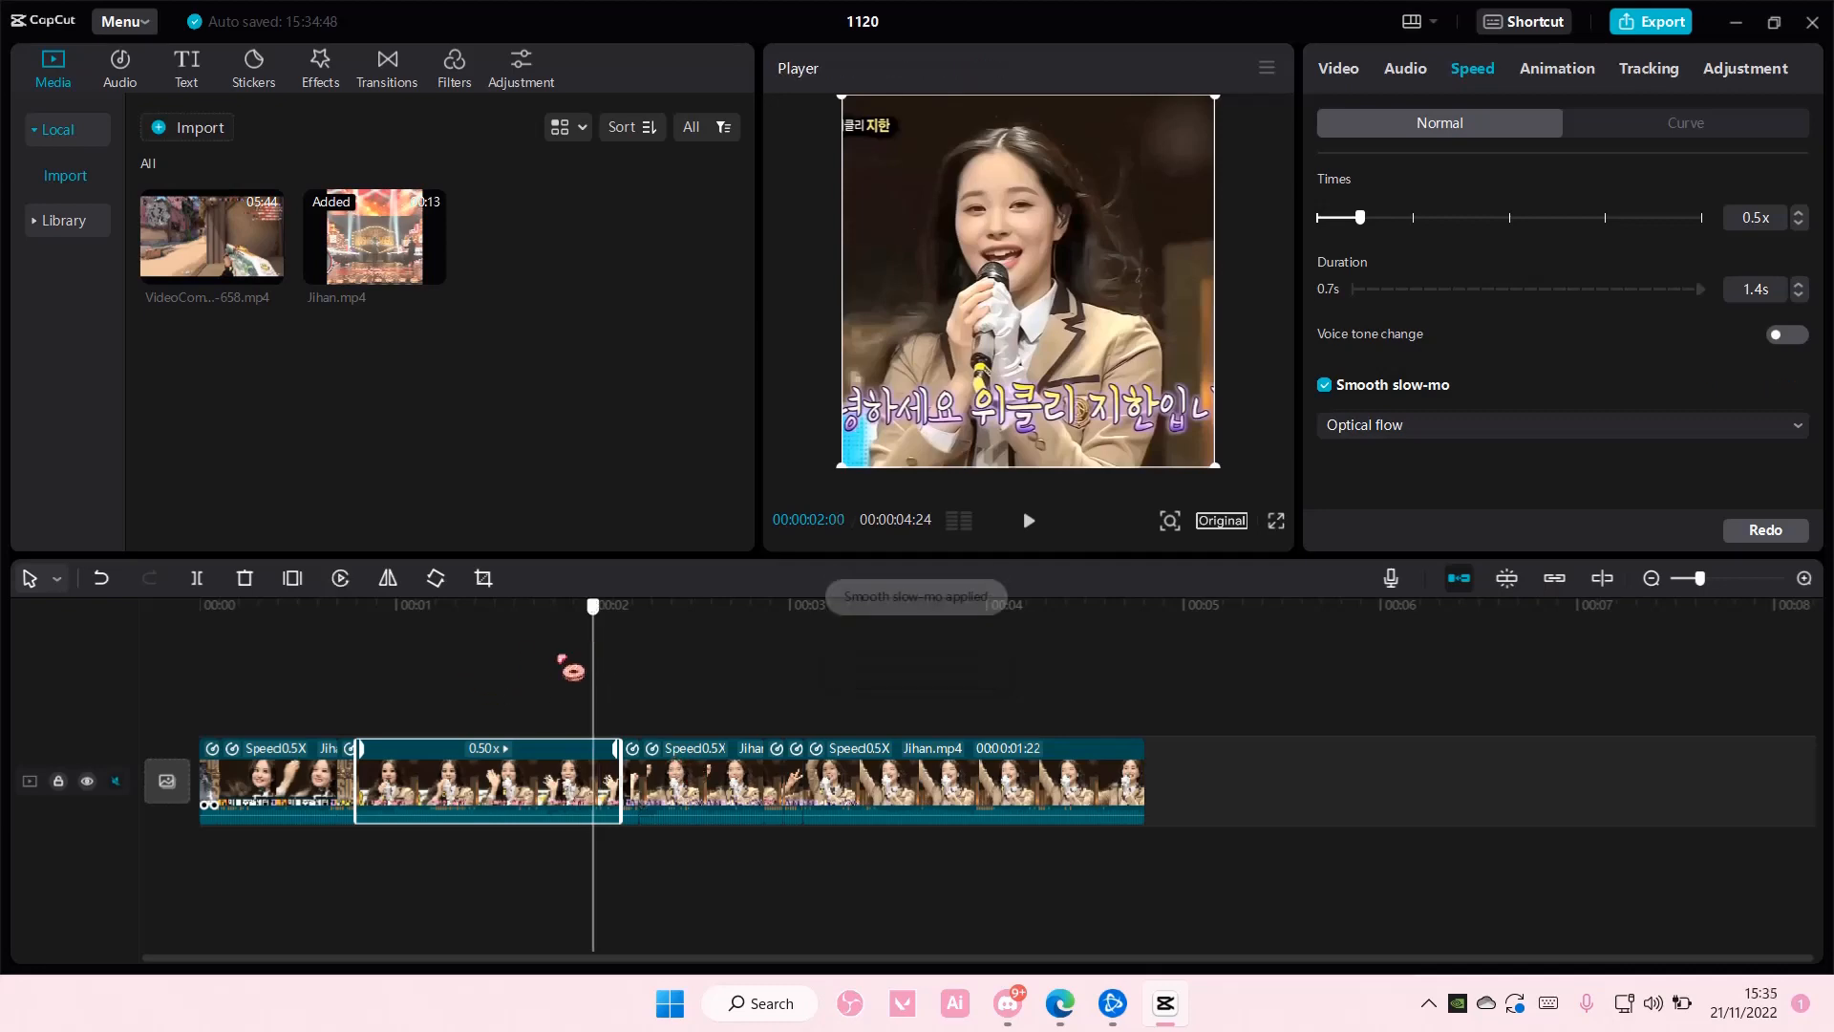
- Check the earlier segments, and apply Smooth slow-mo with Optical flow to the third 0.5x segment
{"action": "left_click", "coordinate": [371, 719]}
{"action": "left_click", "coordinate": [213, 769]}
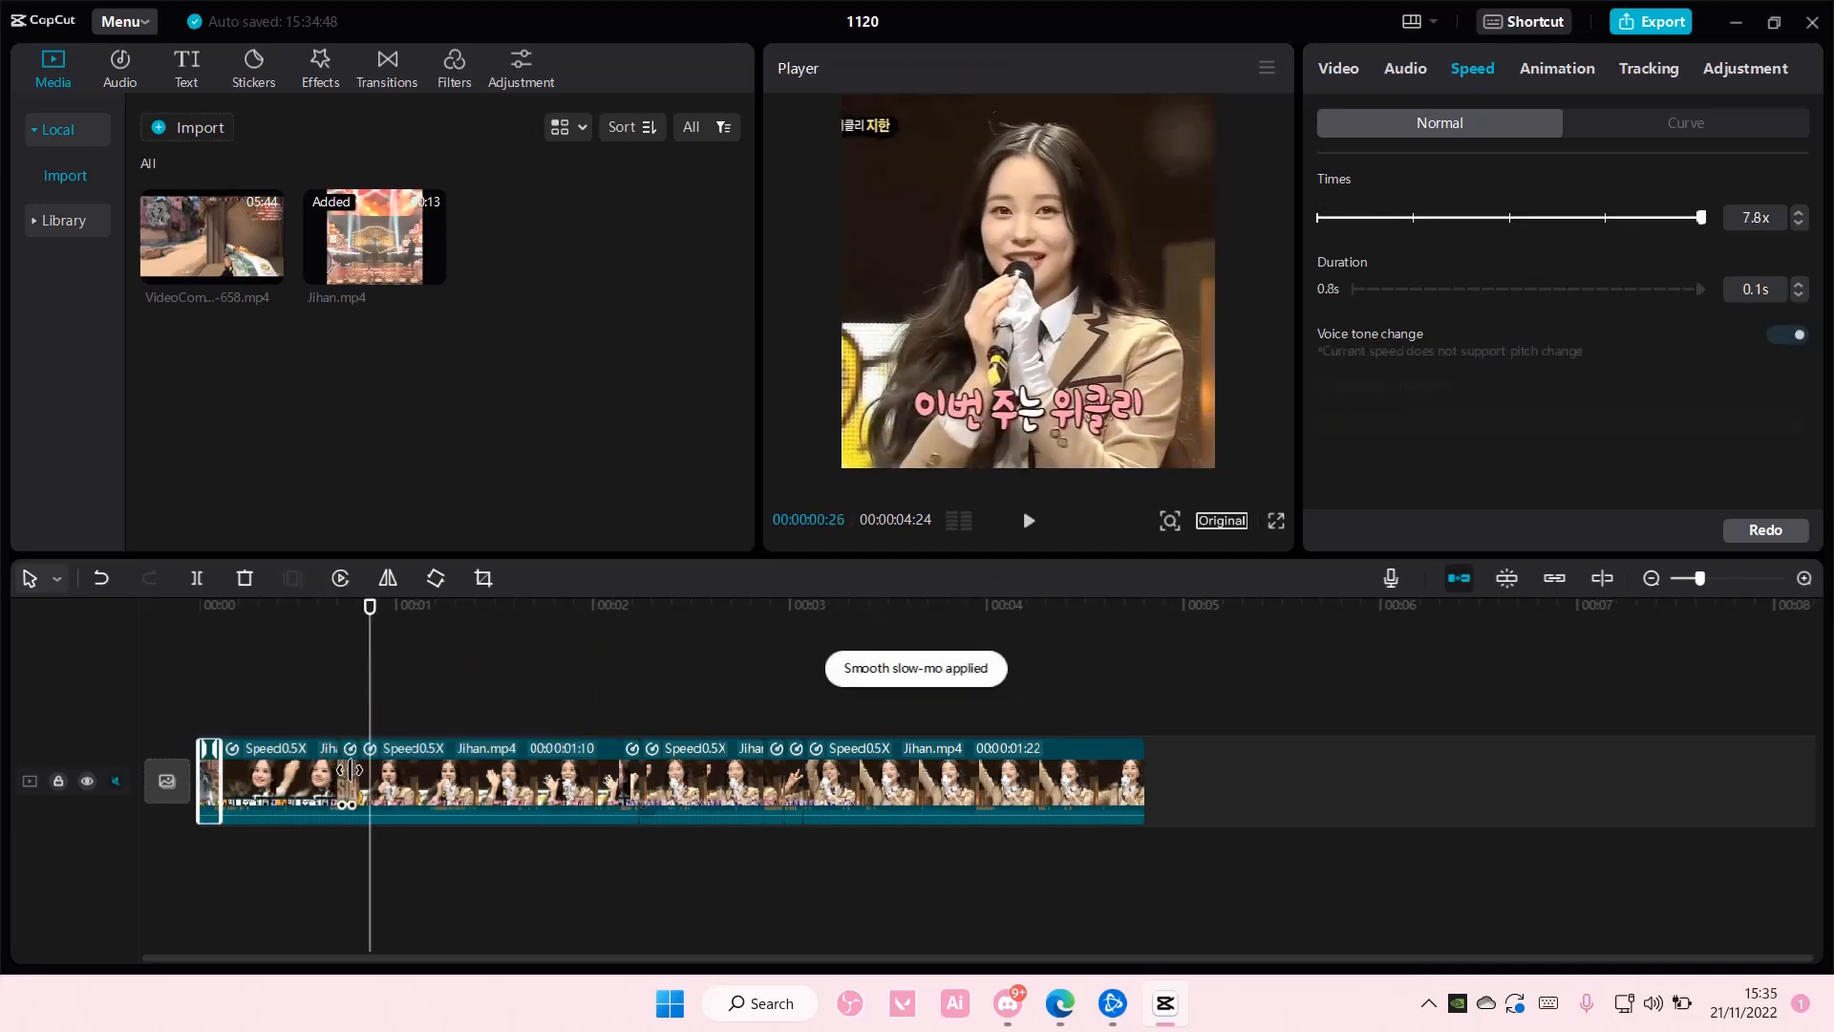
{"action": "left_click", "coordinate": [348, 770]}
{"action": "left_click_drag", "start_coordinate": [361, 697], "coordinate": [482, 721]}
{"action": "left_click", "coordinate": [568, 779]}
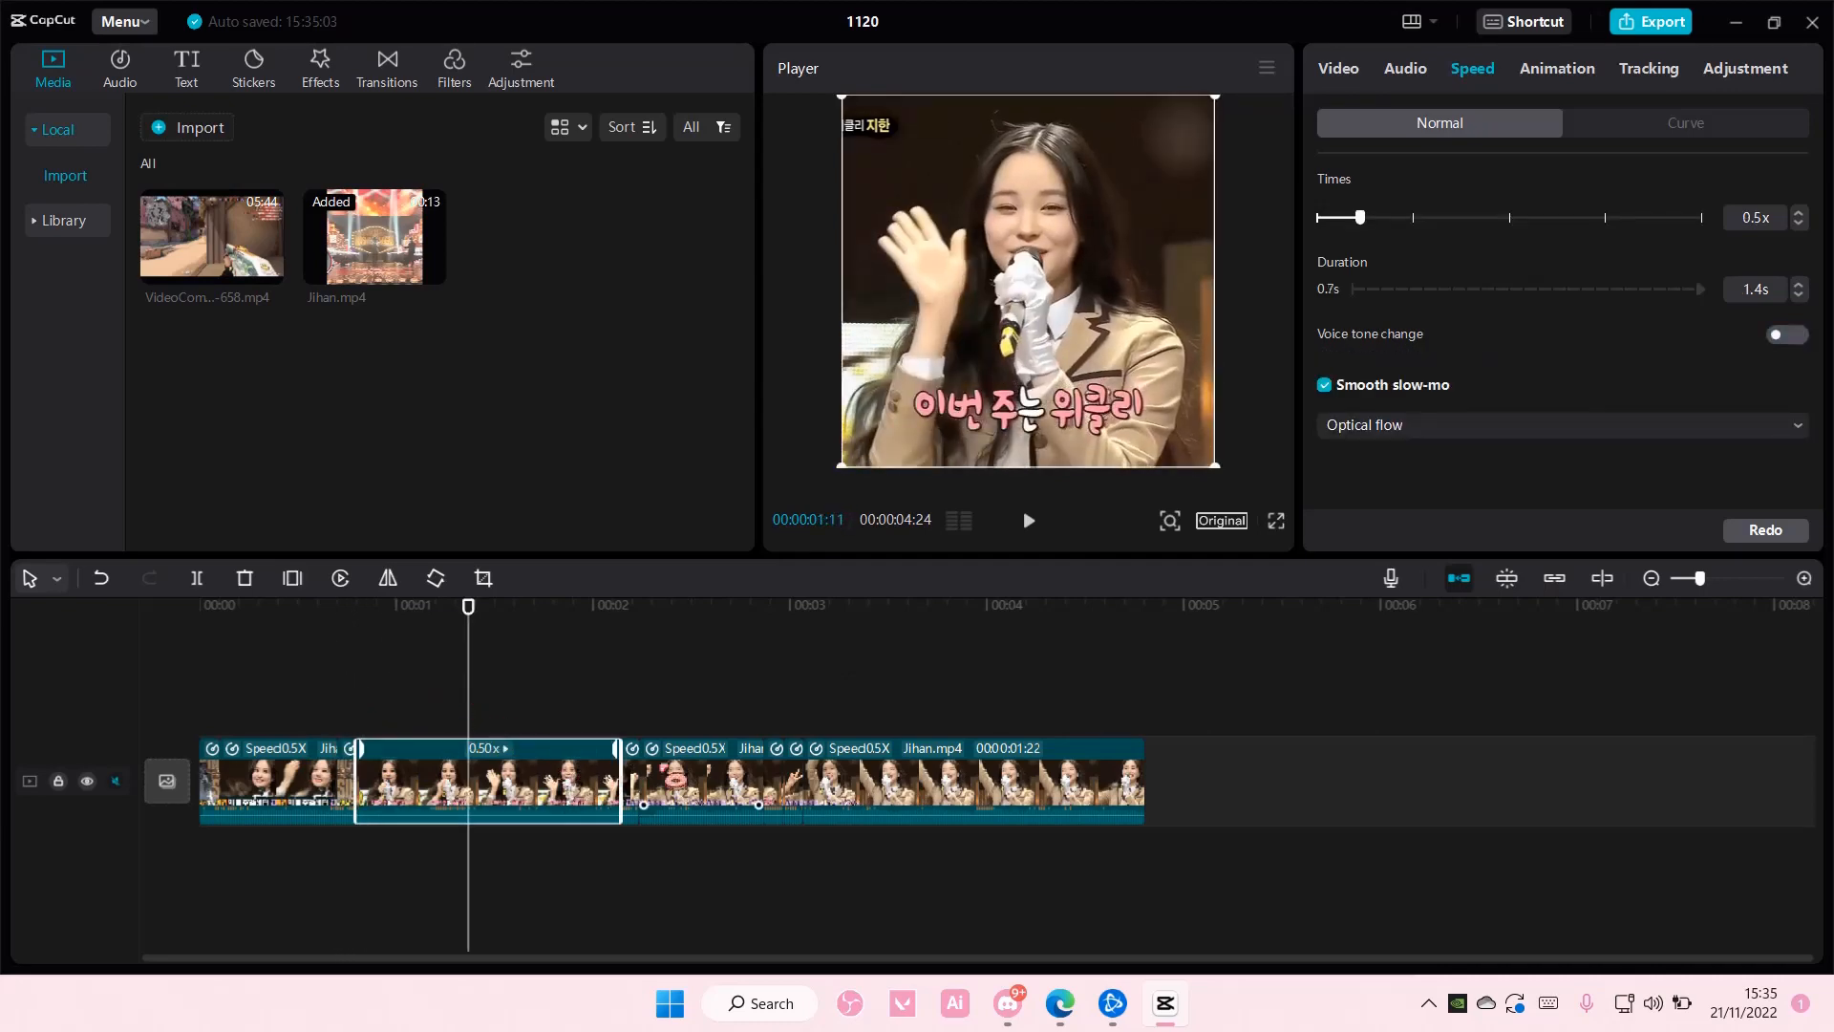
{"action": "left_click", "coordinate": [702, 781]}
{"action": "left_click", "coordinate": [1325, 385]}
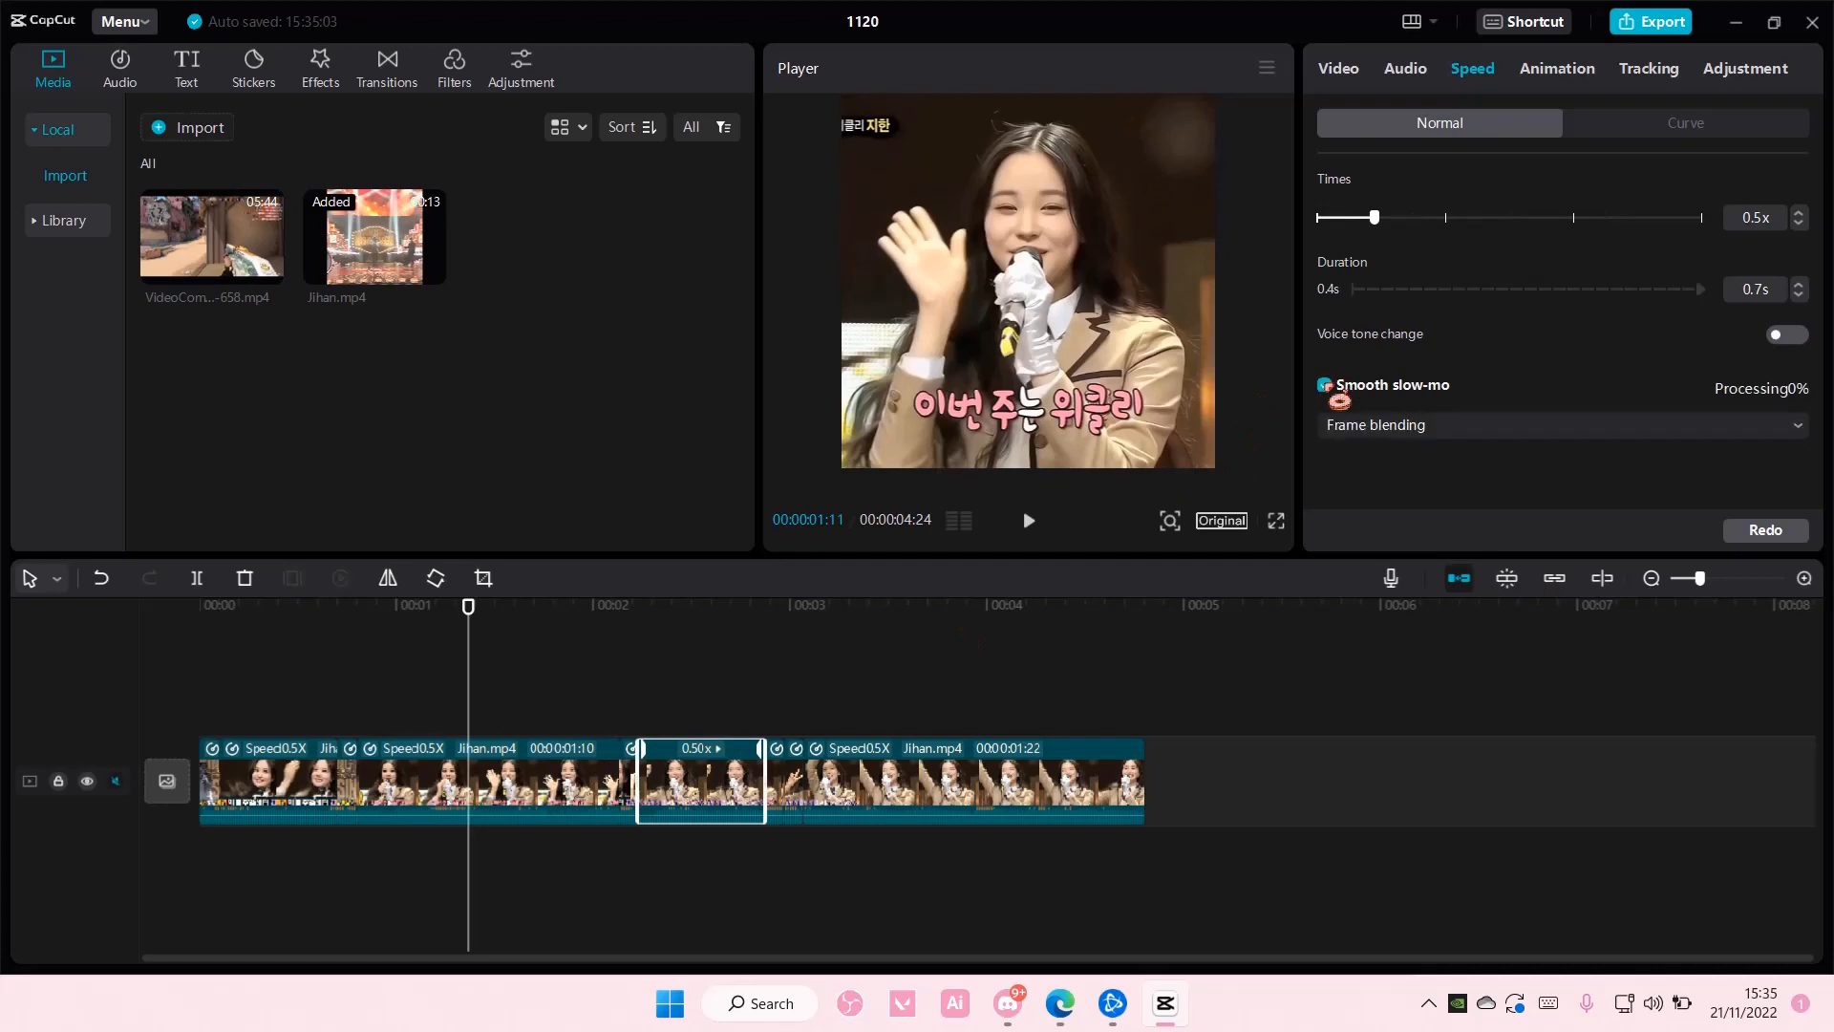
{"action": "left_click", "coordinate": [1385, 425]}
{"action": "left_click", "coordinate": [1399, 516]}
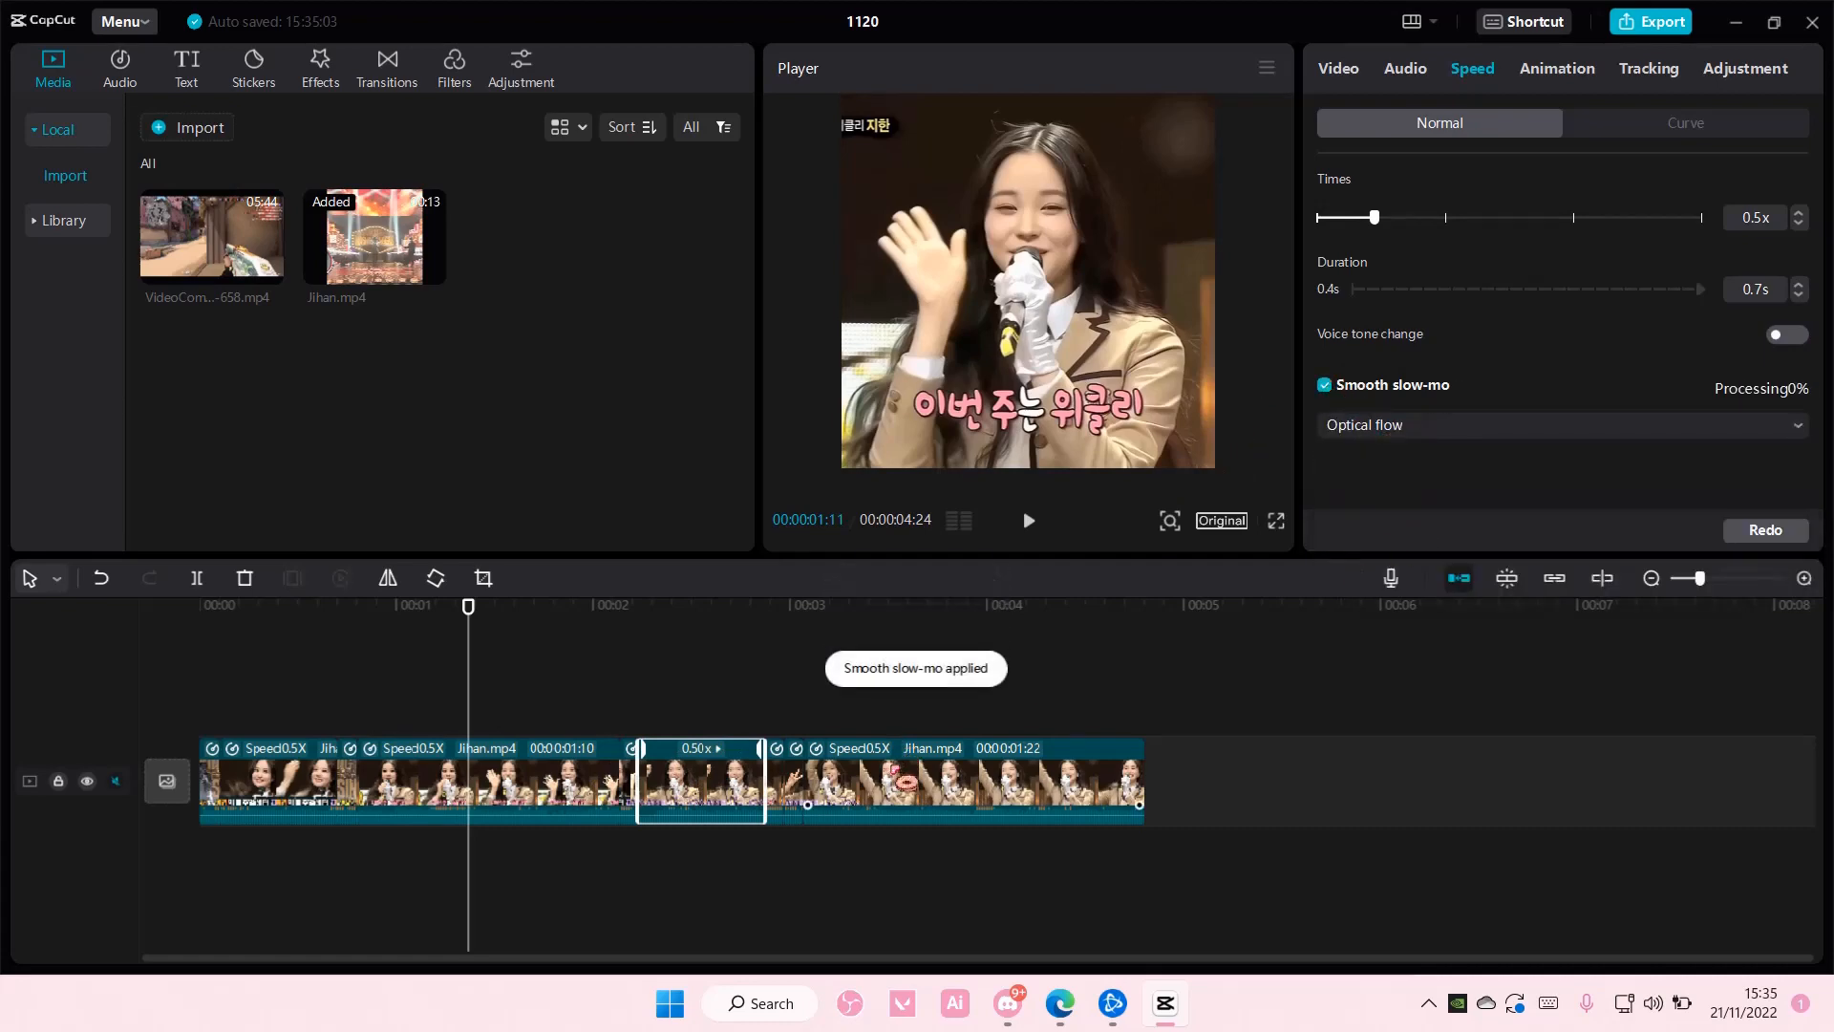
- Apply Smooth slow-mo with Optical flow to the last 0.5x segment on the timeline
{"action": "left_click", "coordinate": [892, 766]}
{"action": "left_click", "coordinate": [795, 780]}
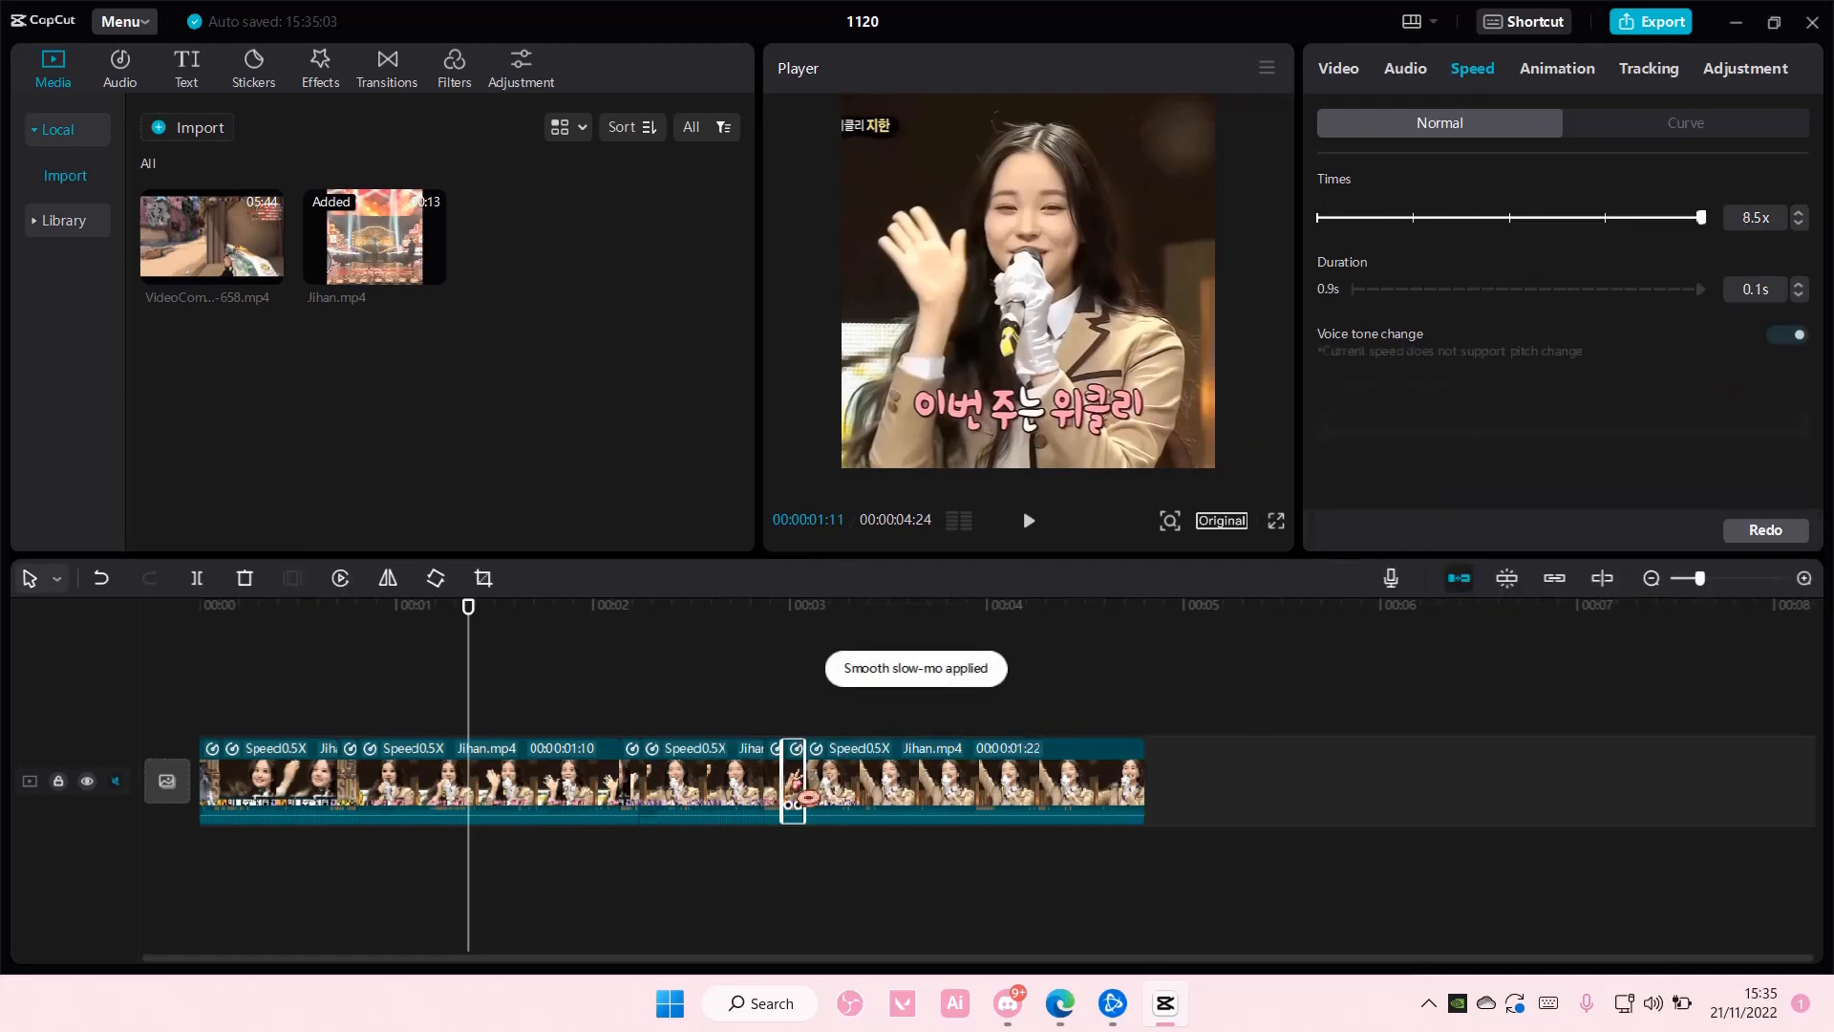
{"action": "left_click", "coordinate": [858, 774]}
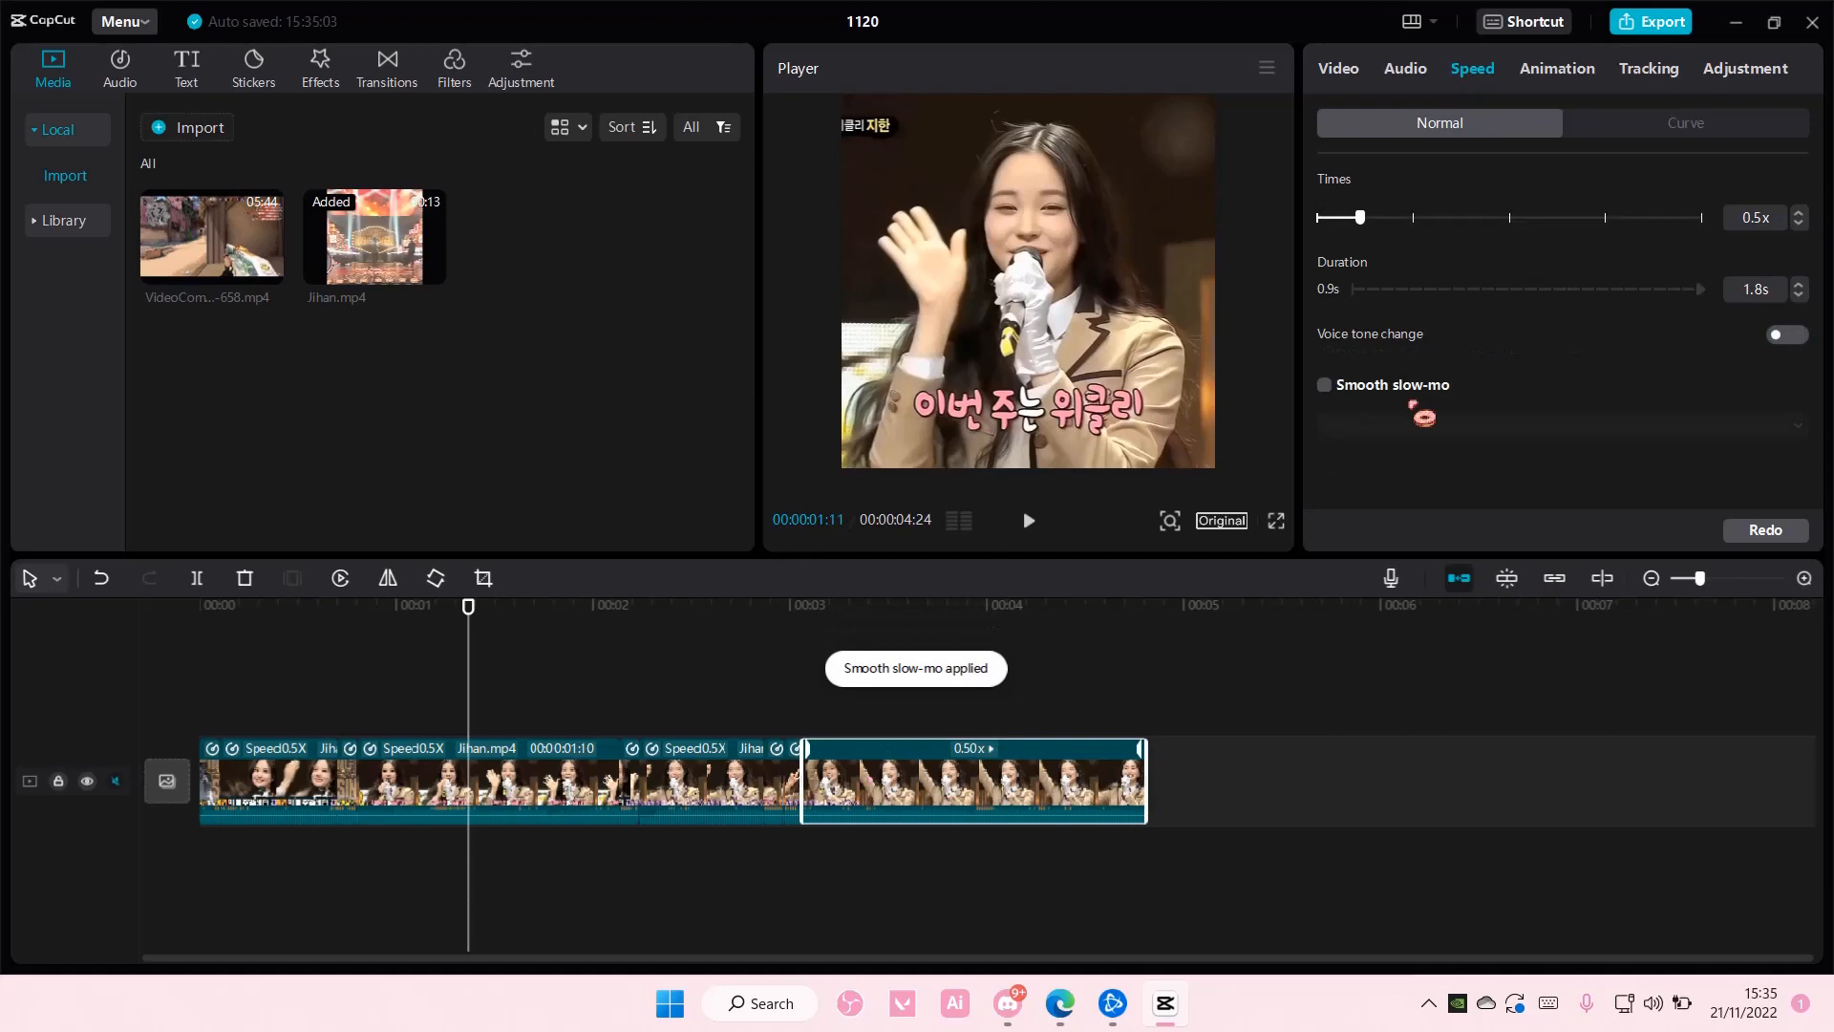
{"action": "left_click", "coordinate": [1338, 386]}
{"action": "left_click", "coordinate": [1385, 427]}
{"action": "left_click", "coordinate": [1399, 511]}
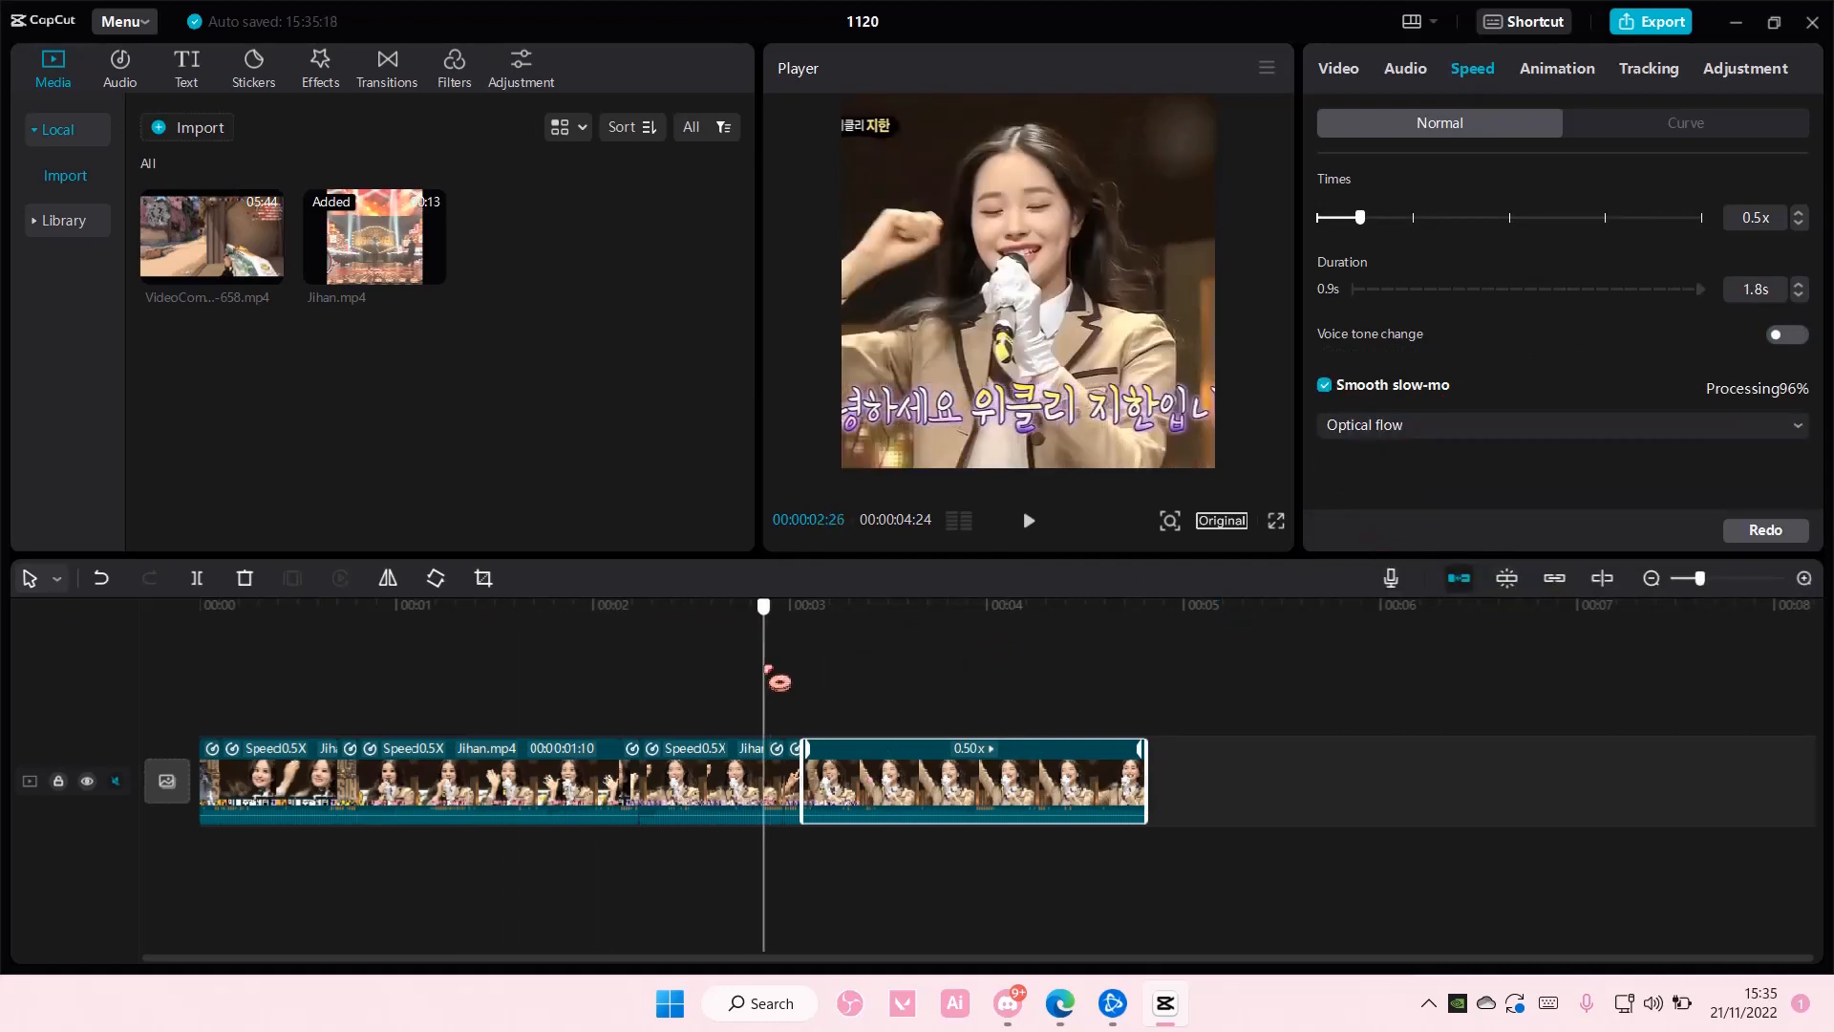
- Play the sequence from the start, and slow the 8.5x segment just before the last segment to 0.5x
{"action": "key", "text": "space"}
{"action": "key", "text": "space"}
{"action": "left_click_drag", "start_coordinate": [935, 608], "coordinate": [196, 621]}
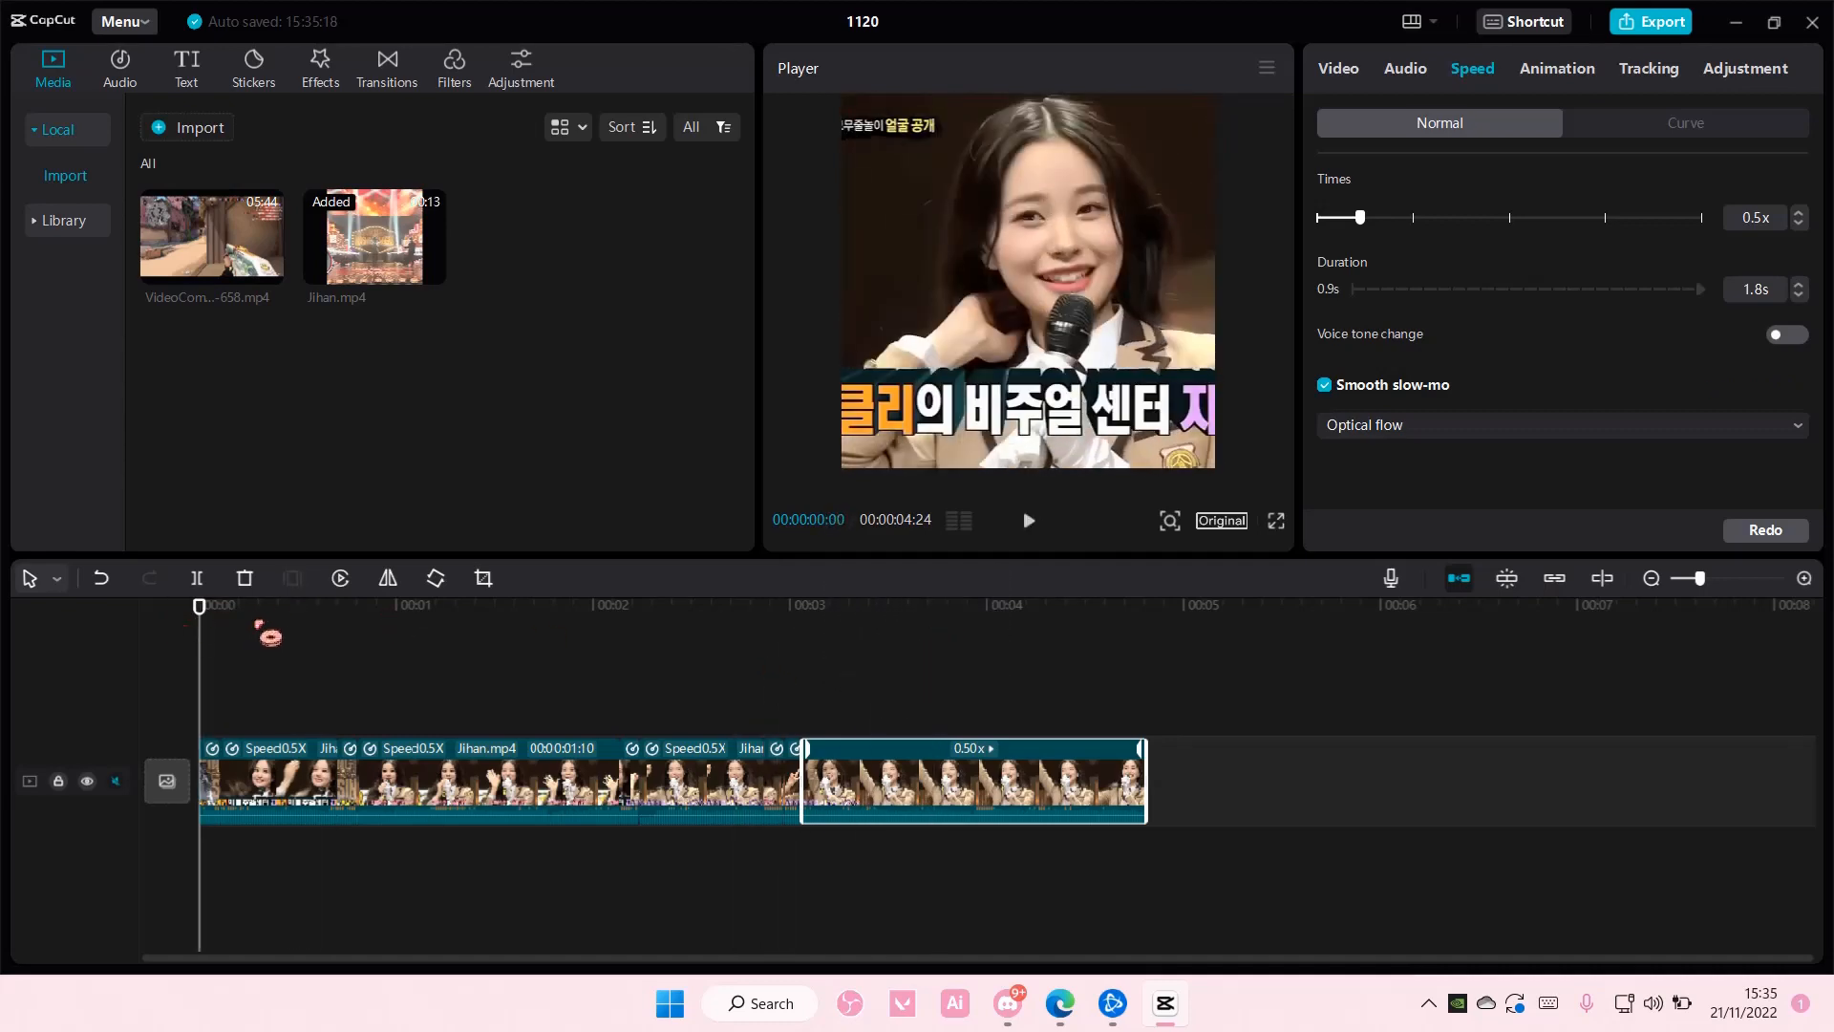
{"action": "key", "text": "space"}
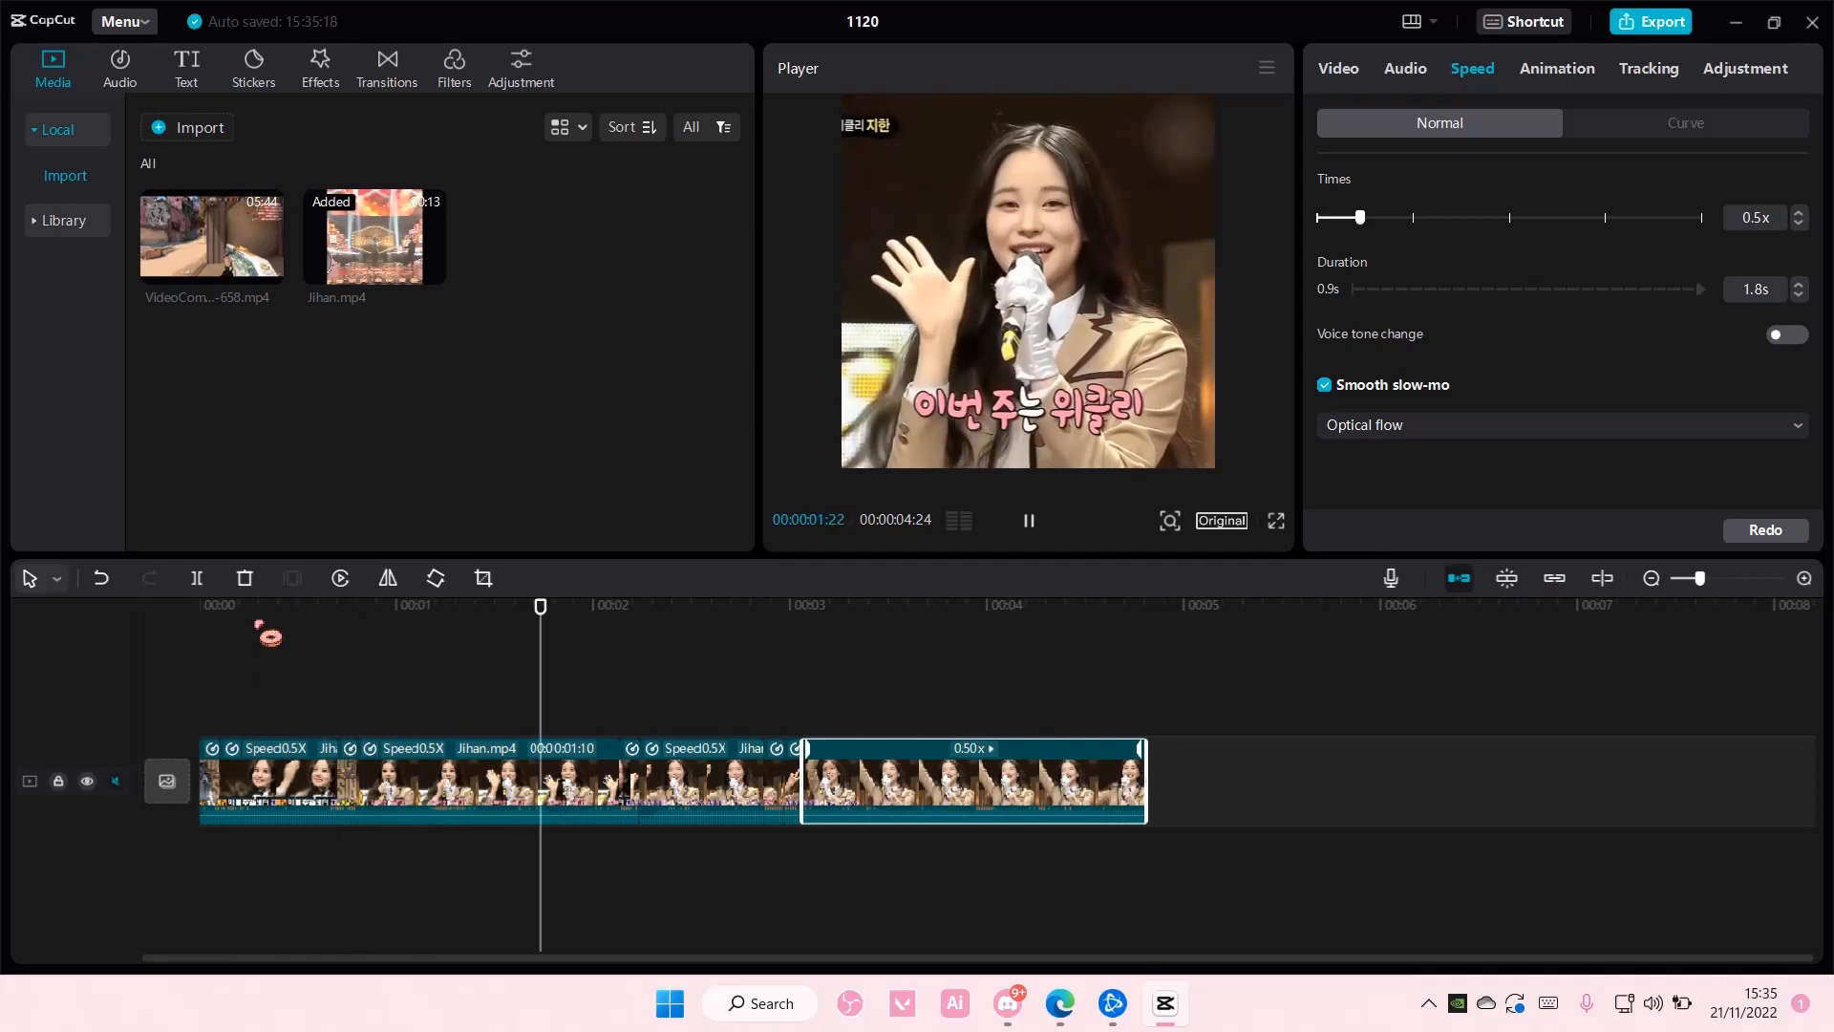
{"action": "key", "text": "space"}
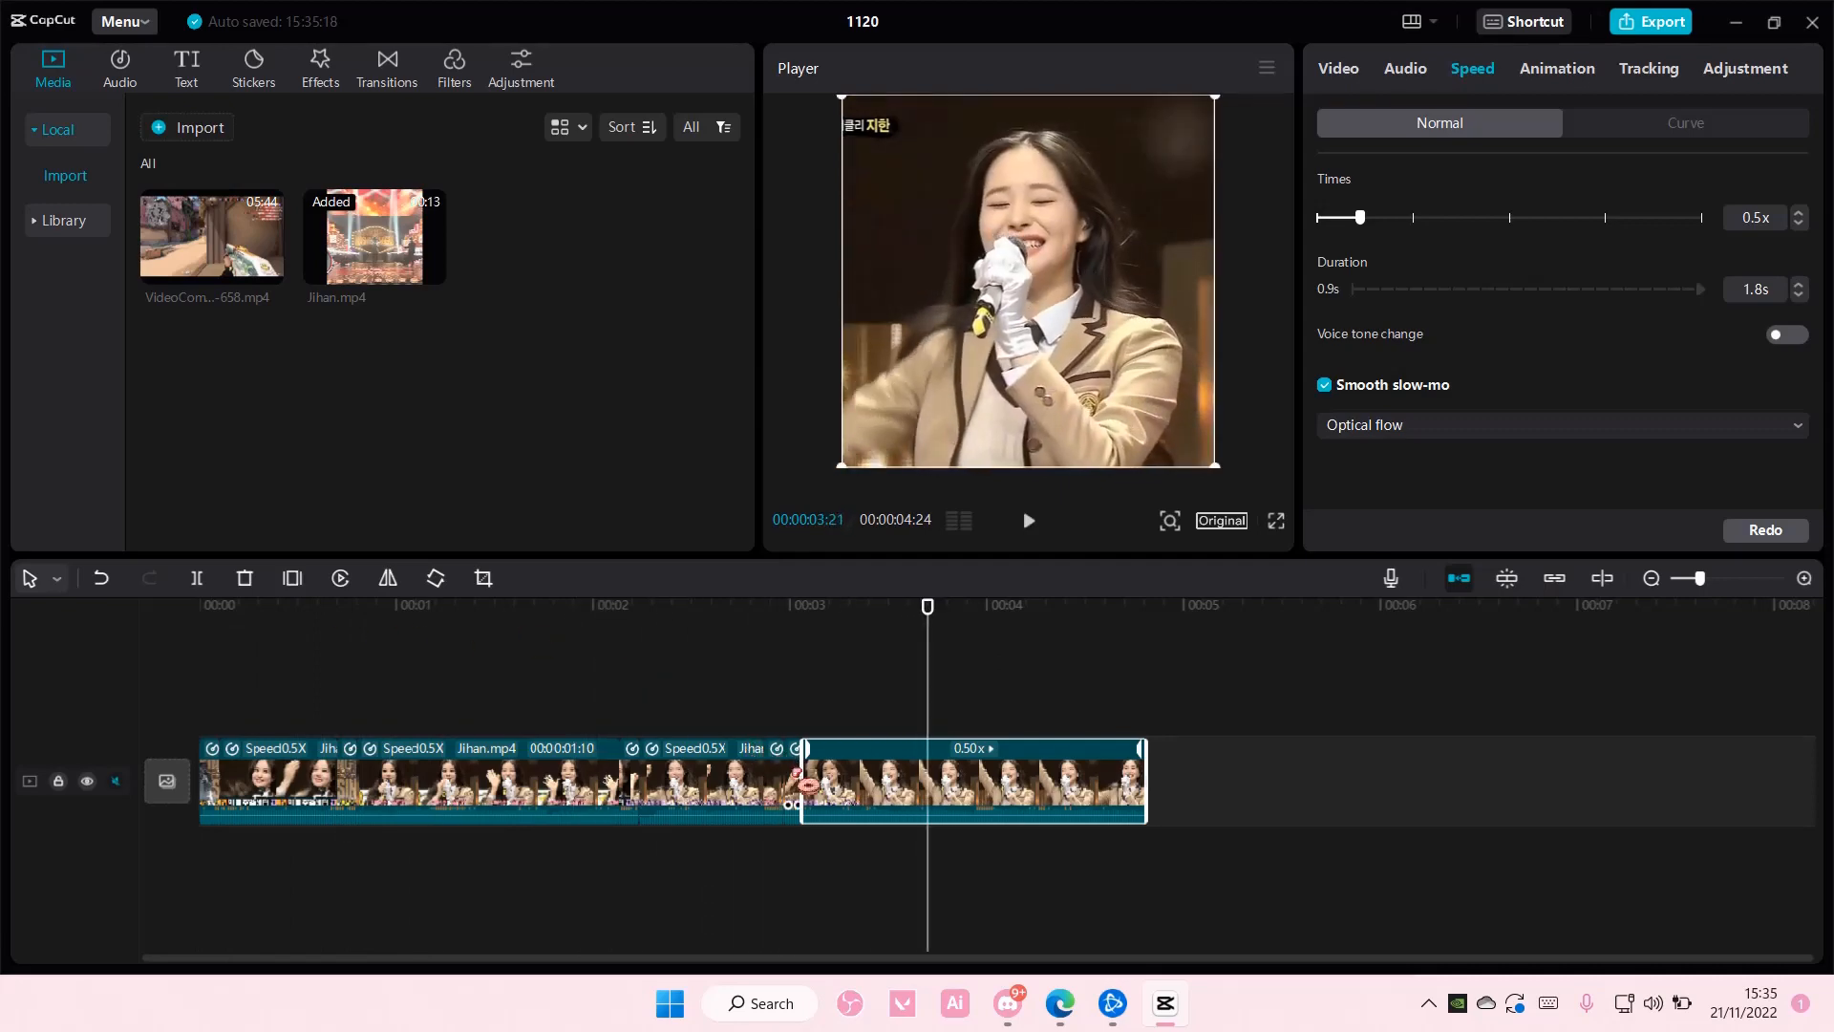
{"action": "left_click", "coordinate": [794, 770]}
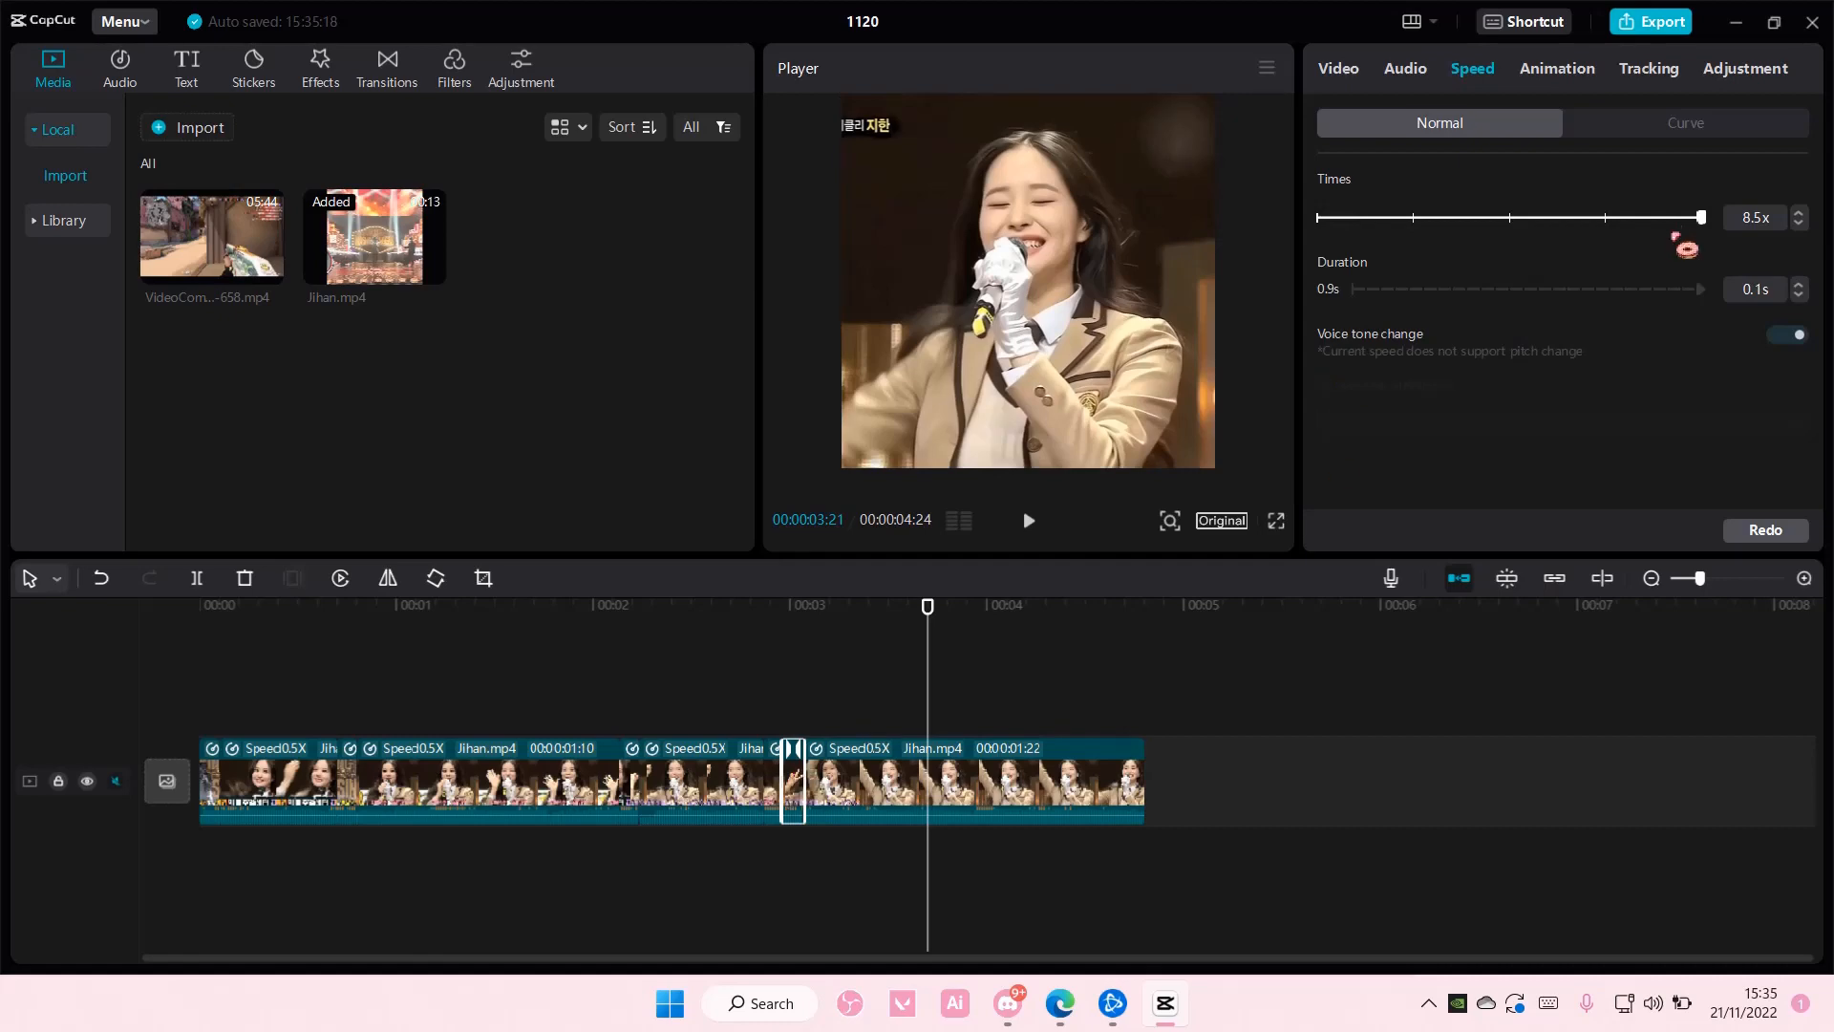
{"action": "left_click_drag", "start_coordinate": [1676, 235], "coordinate": [1368, 239]}
{"action": "left_click", "coordinate": [963, 646]}
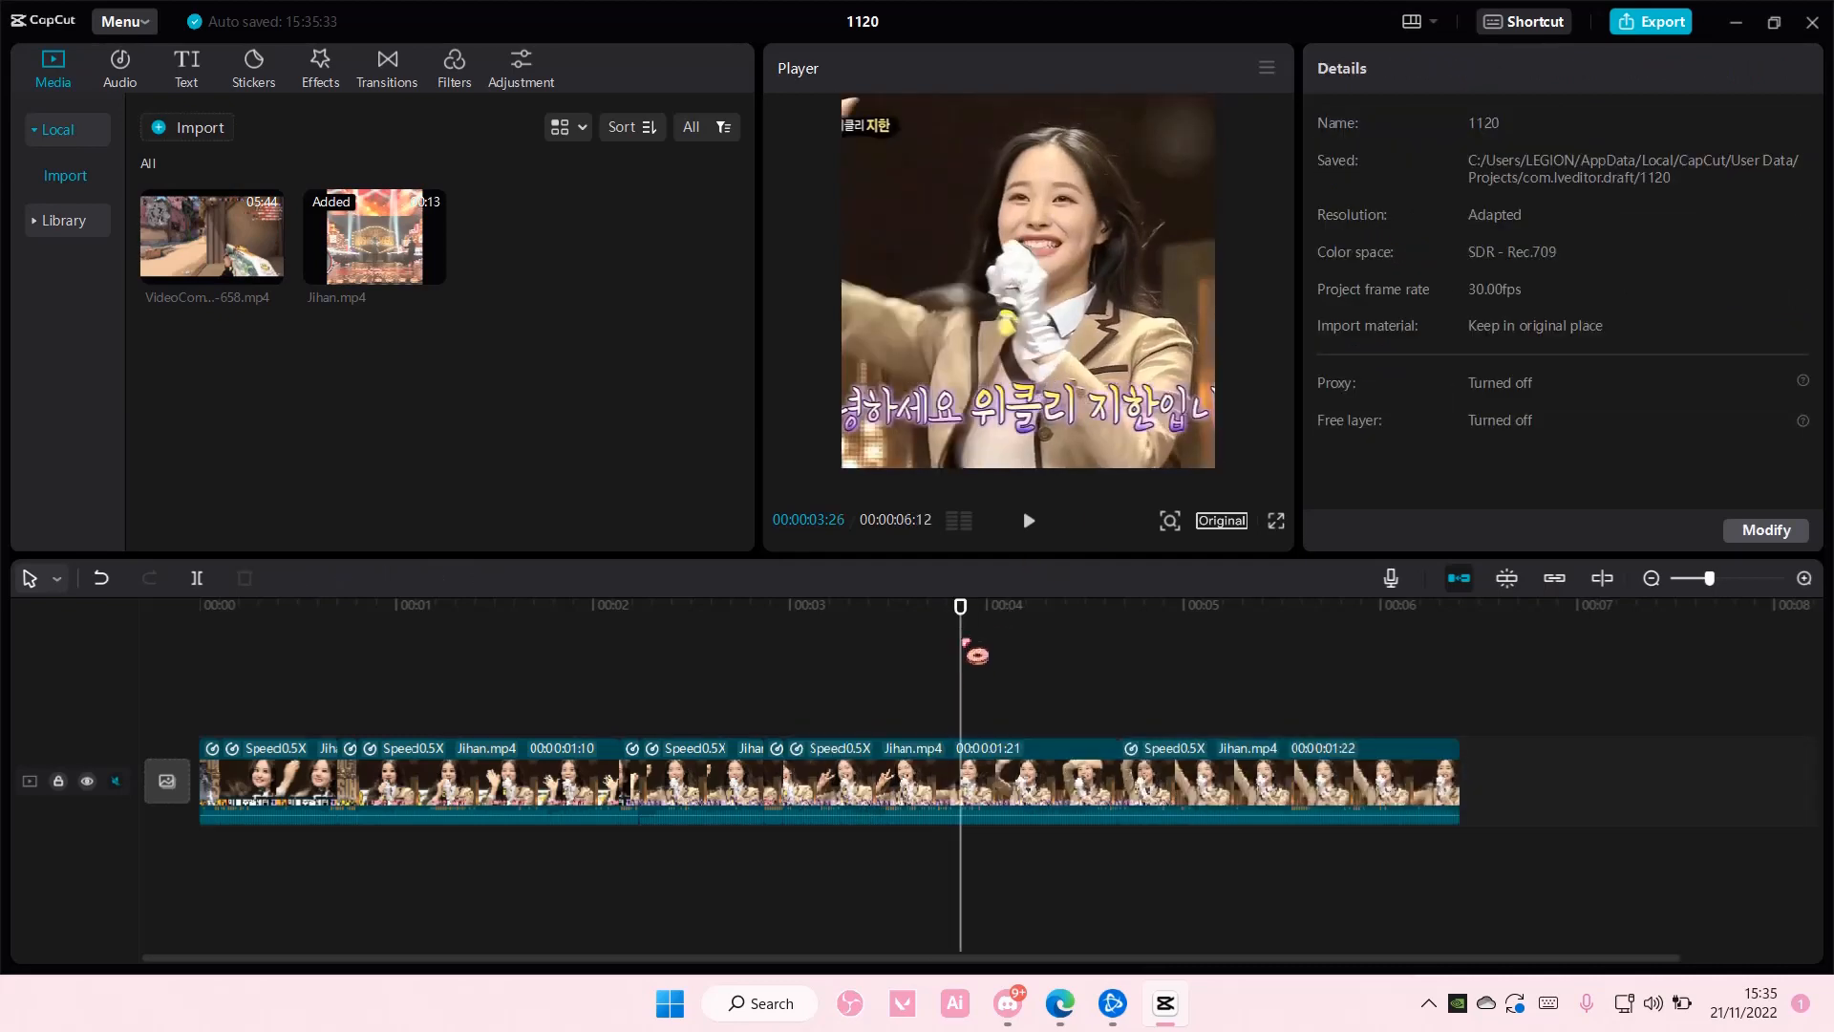
- Delete the last segment of the timeline and play the sequence back from the beginning
{"action": "left_click_drag", "start_coordinate": [963, 628], "coordinate": [197, 606]}
{"action": "left_click", "coordinate": [1179, 763]}
{"action": "key", "text": "Delete"}
{"action": "key", "text": "space"}
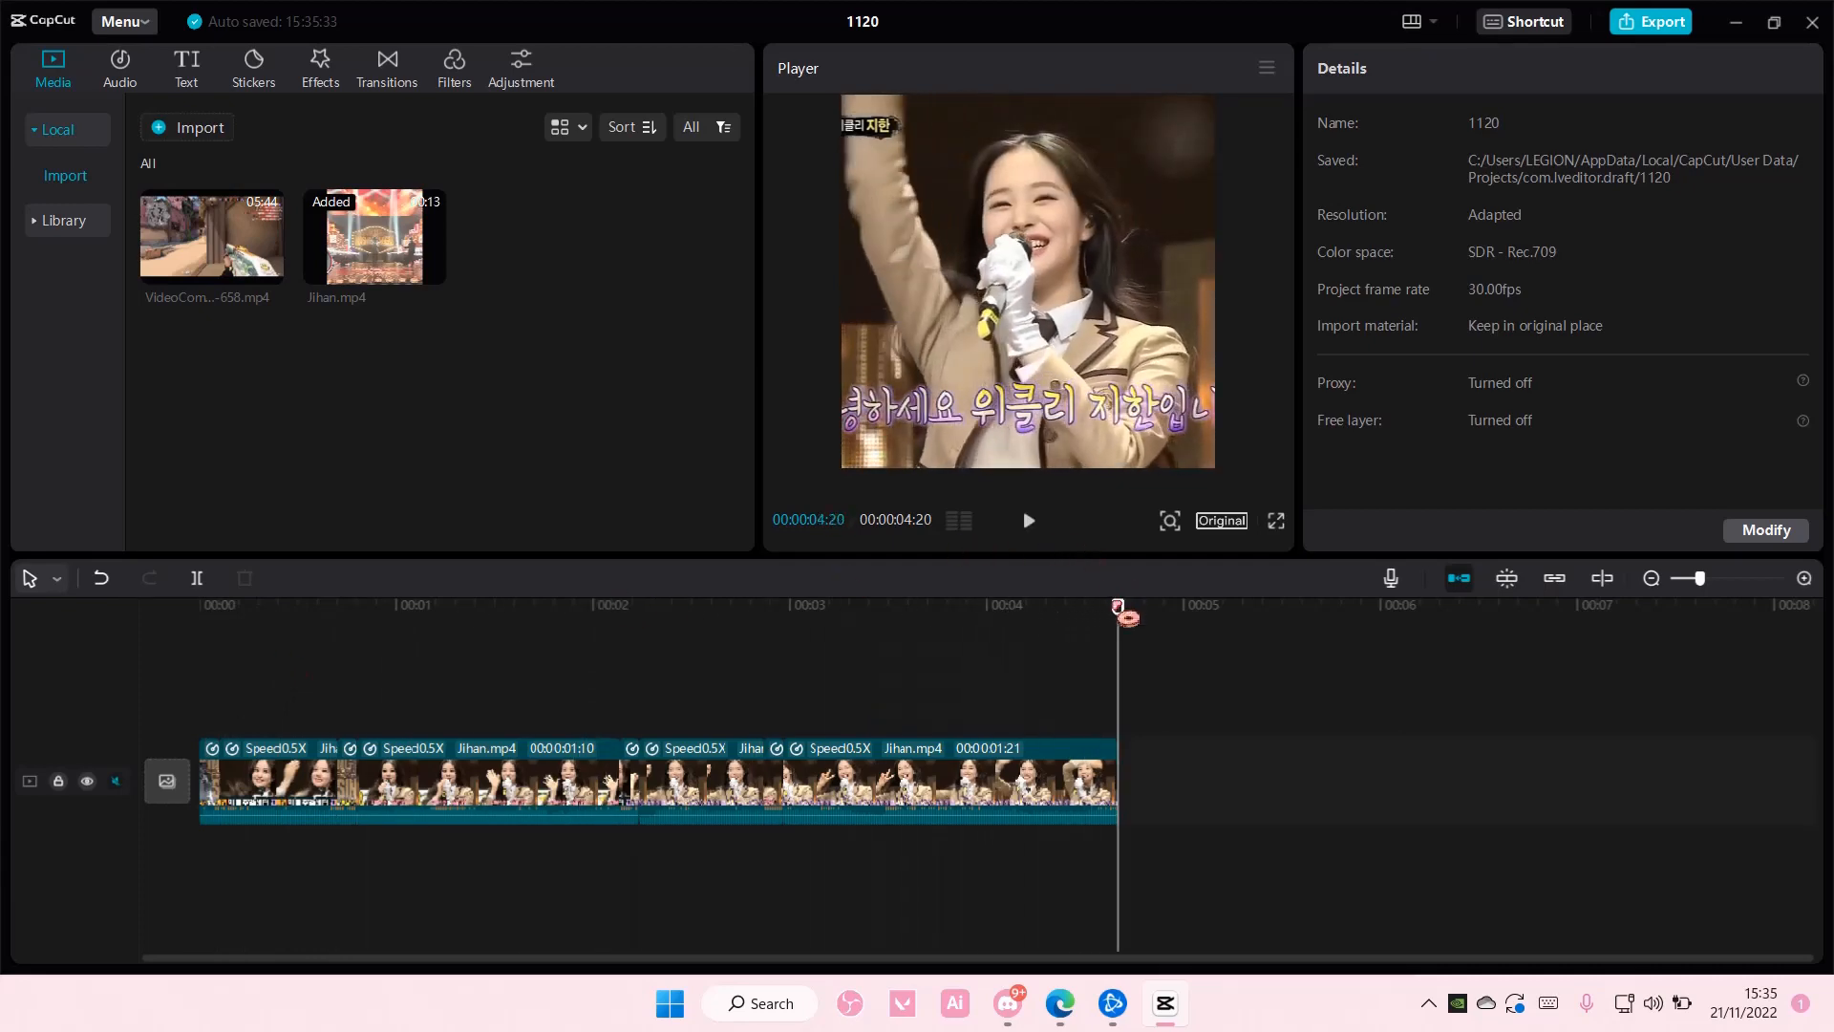
{"action": "left_click_drag", "start_coordinate": [1121, 612], "coordinate": [200, 607]}
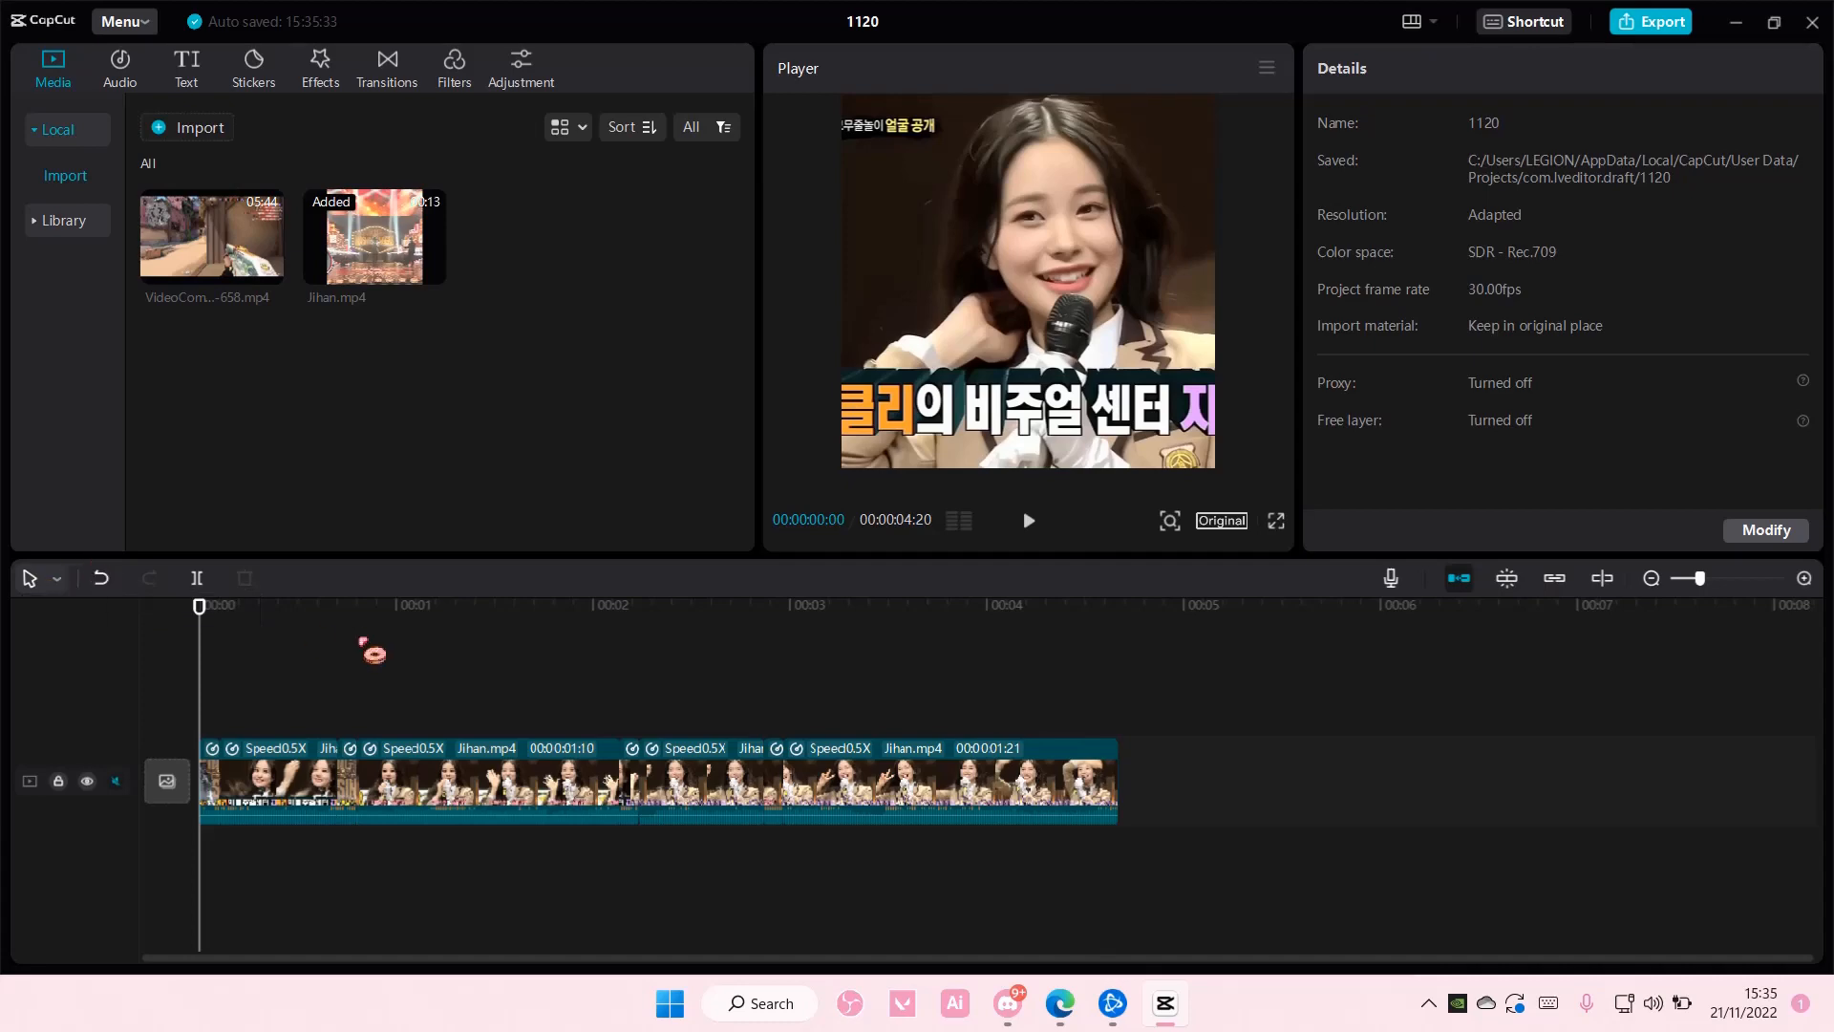
{"action": "key", "text": "space"}
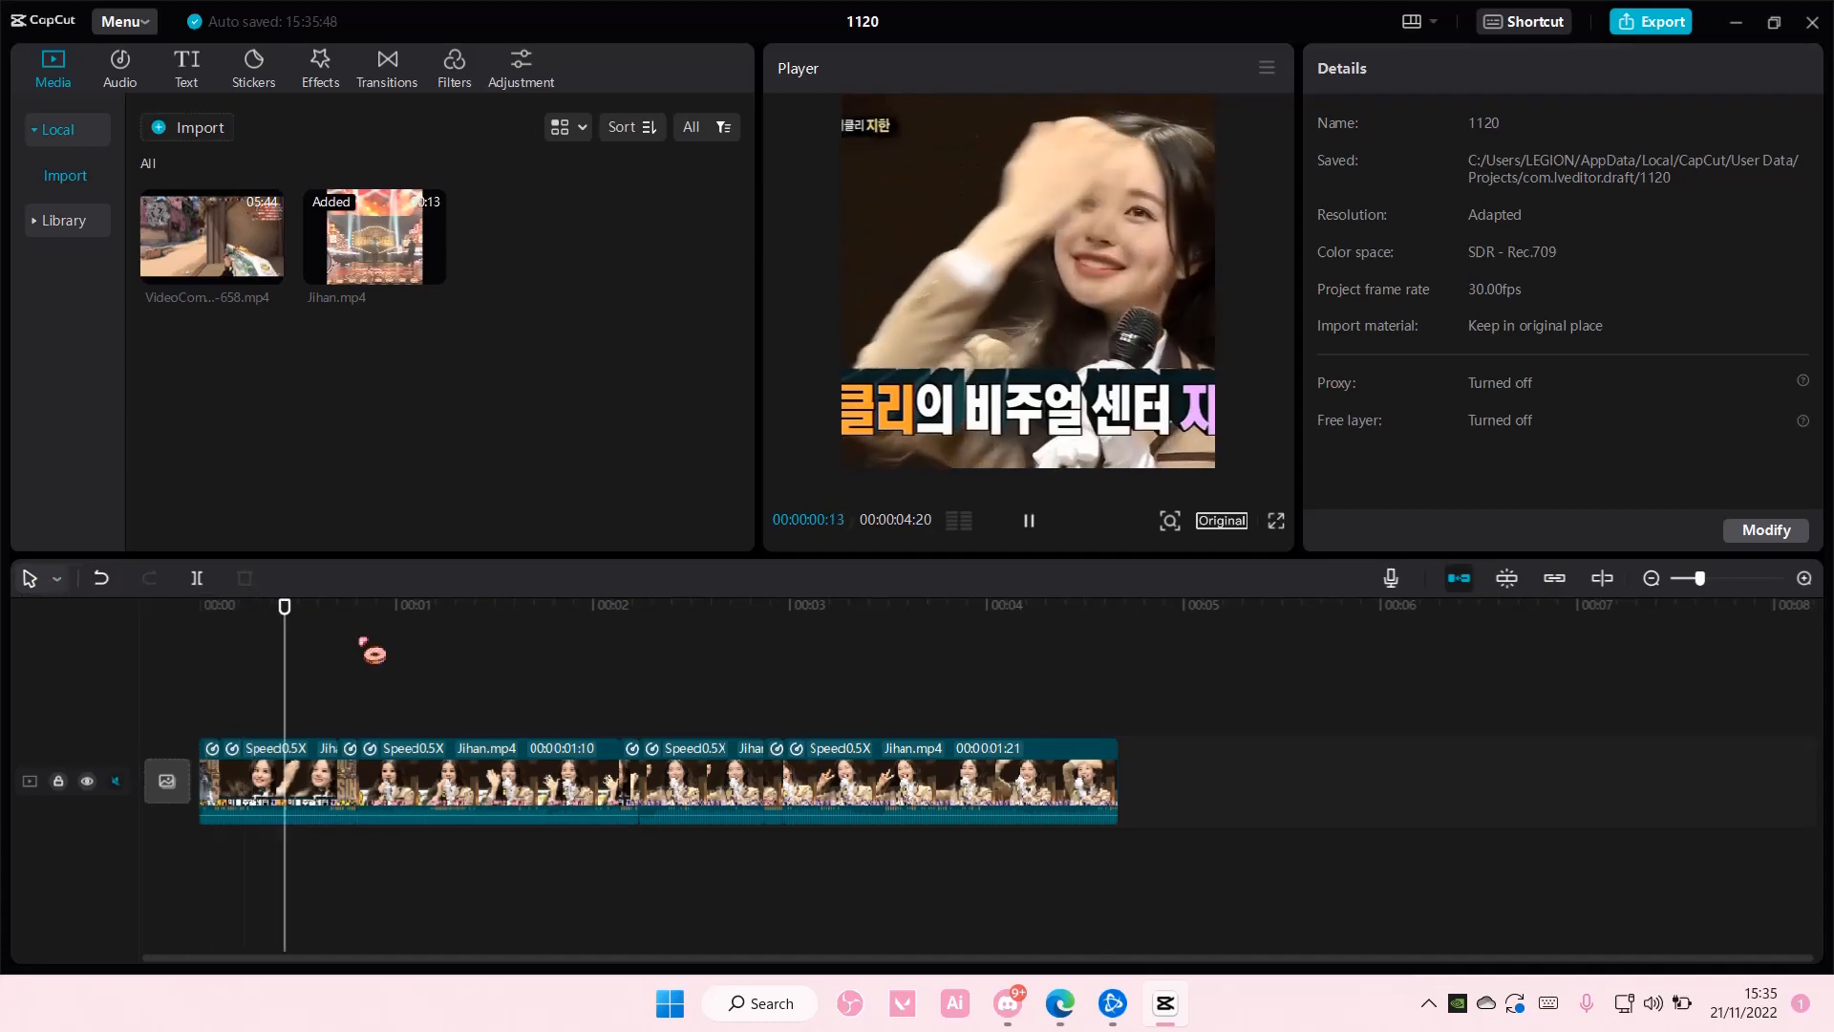